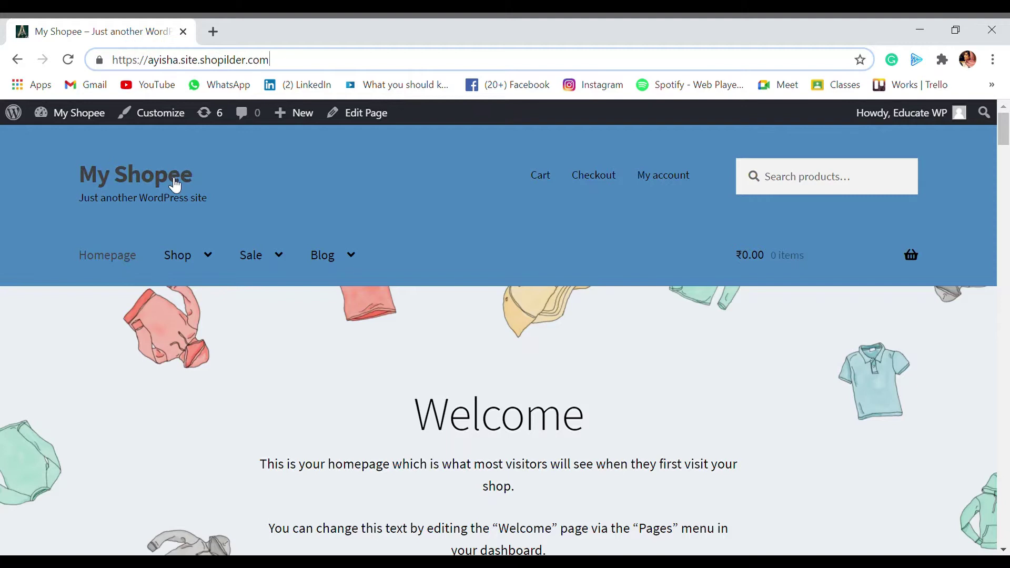
Open the Men's Wear post from the storefront's Shop menu
click(305, 61)
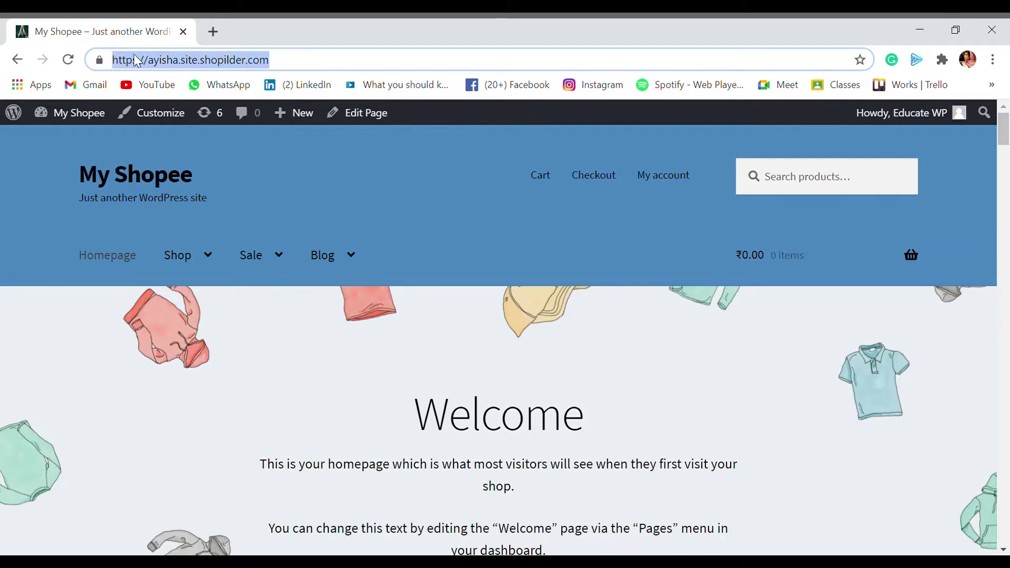
click(288, 62)
mouse_move(189, 258)
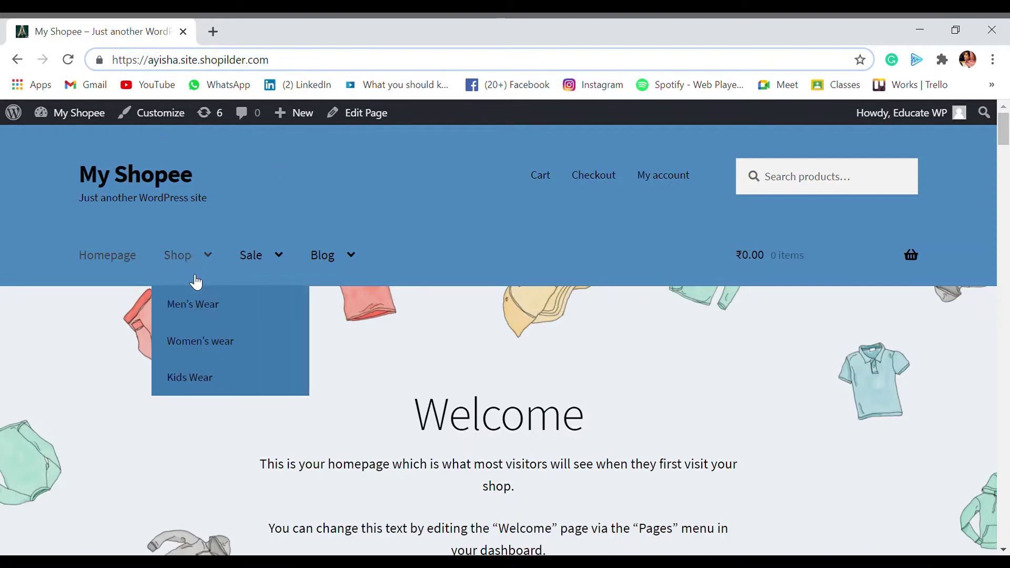
mouse_move(289, 266)
click(192, 308)
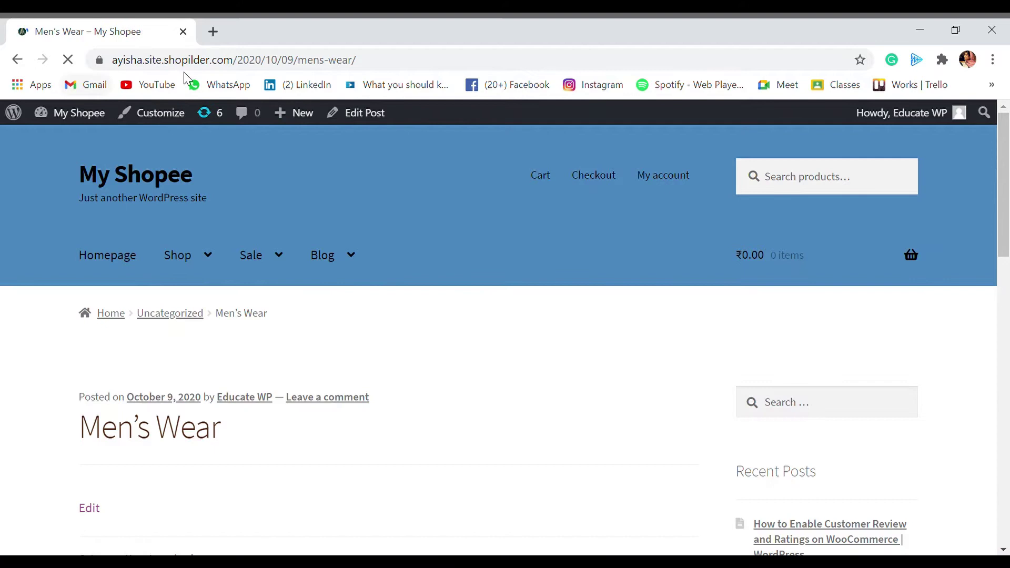
Highlight the 2020/10/09 date segments in the Men's Wear post address
double_click(248, 67)
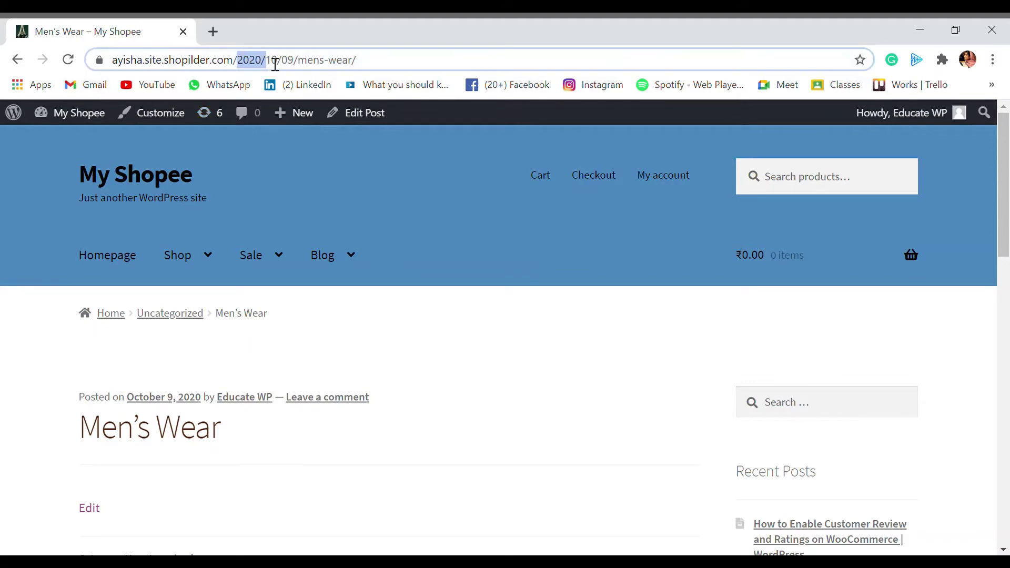
click(328, 65)
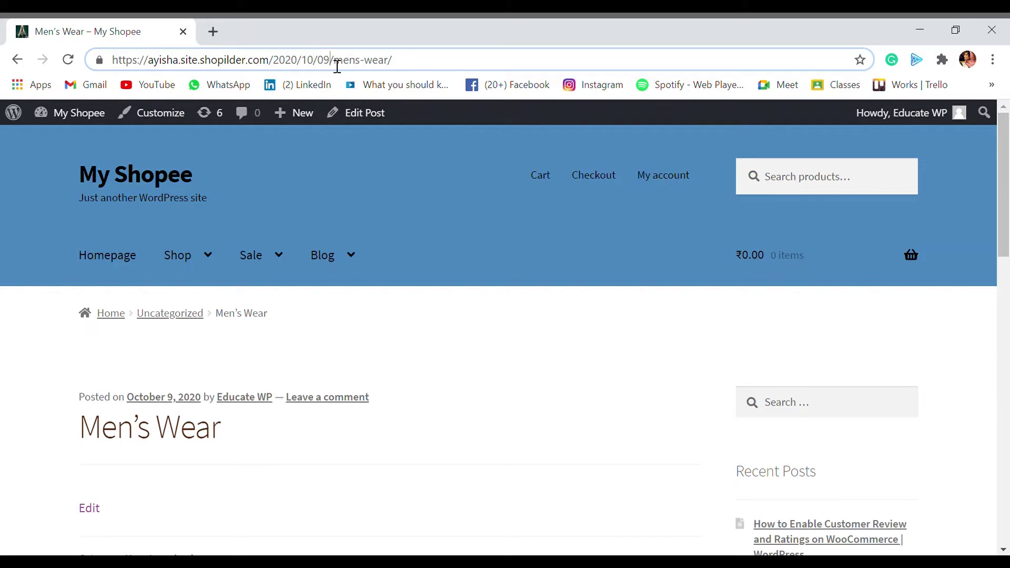
drag(417, 65, 335, 66)
click(429, 64)
drag(336, 67, 271, 66)
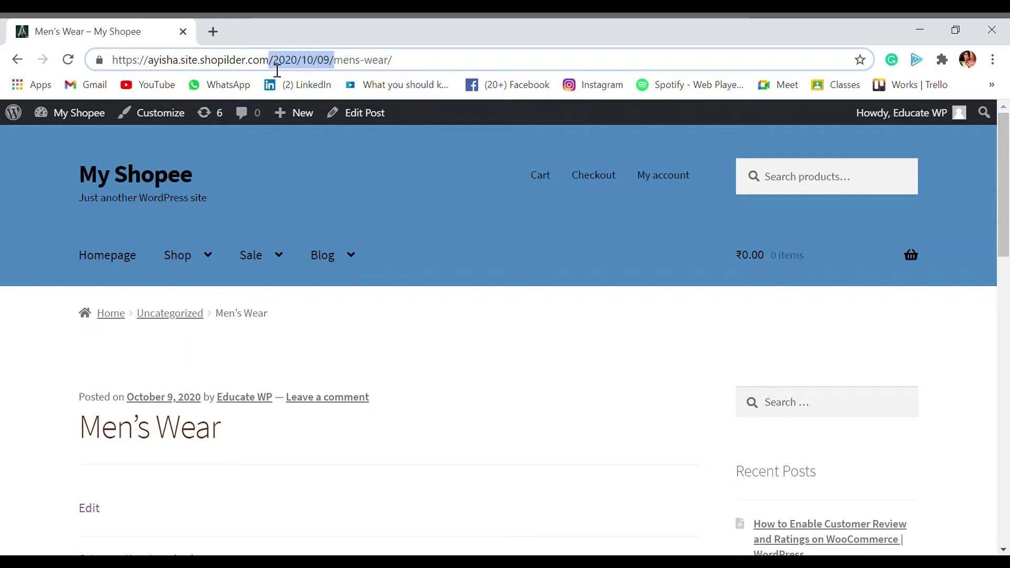
click(391, 67)
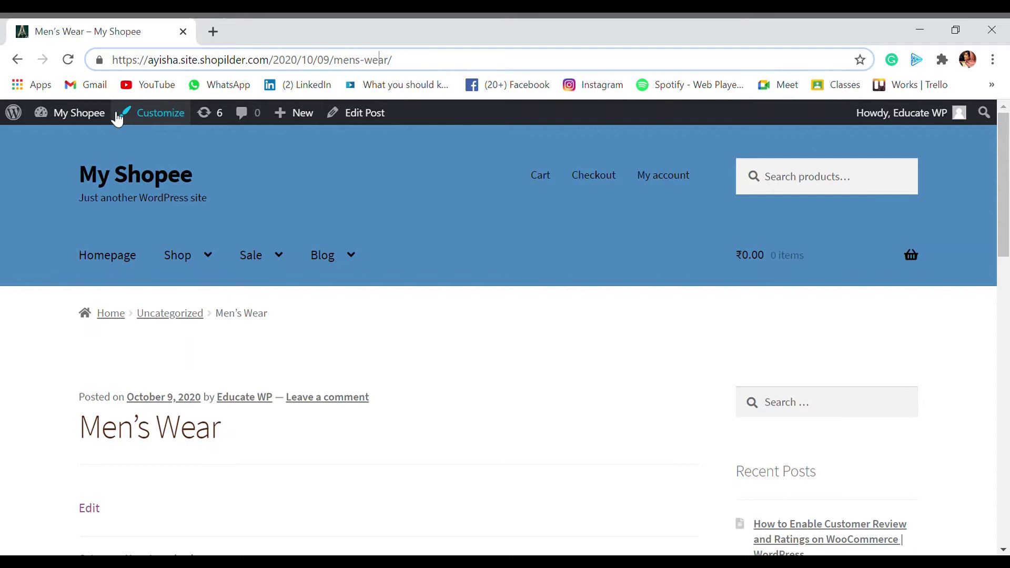
Start a new post from the dashboard's Posts list
mouse_move(101, 113)
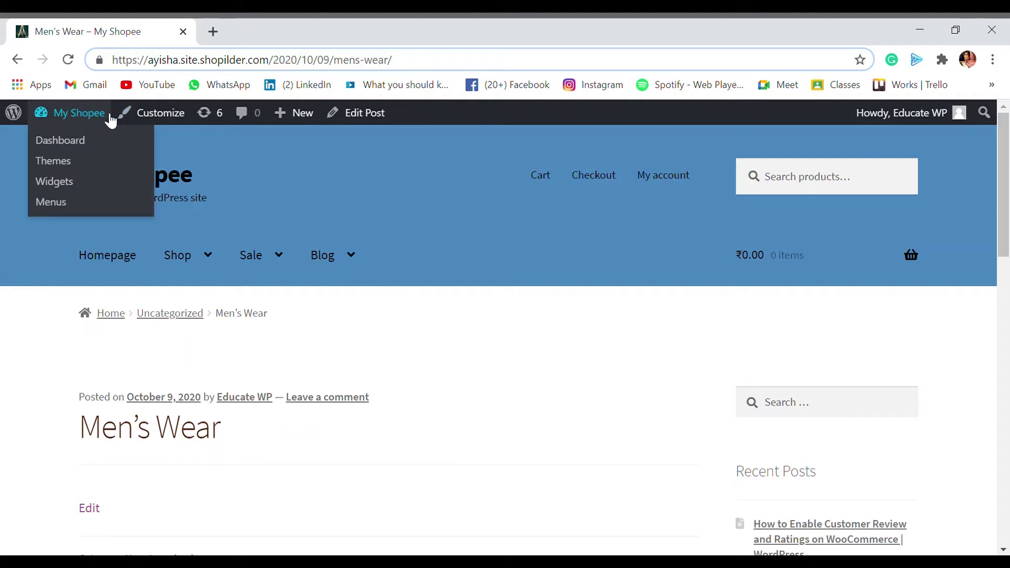
click(73, 144)
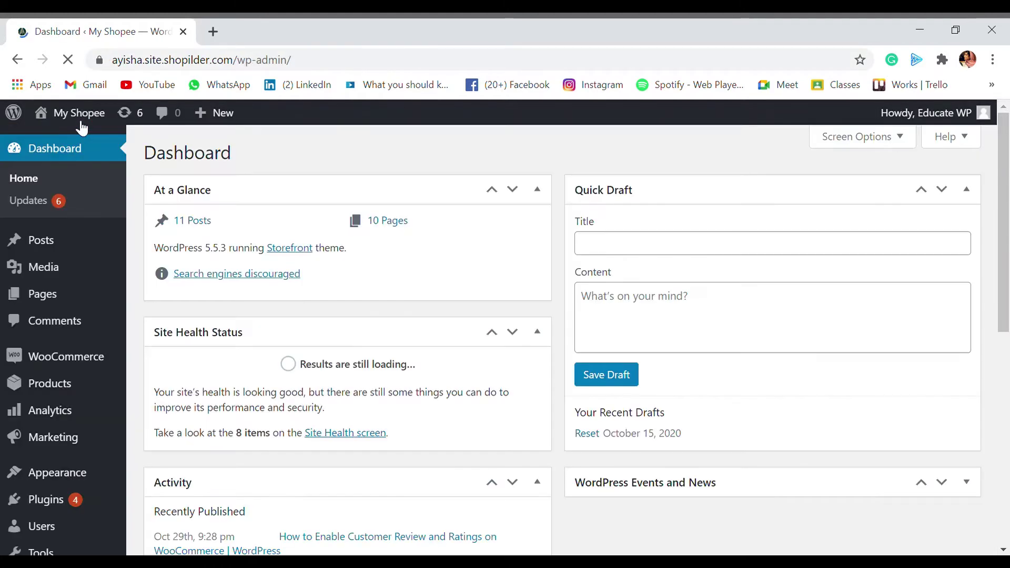
mouse_move(79, 124)
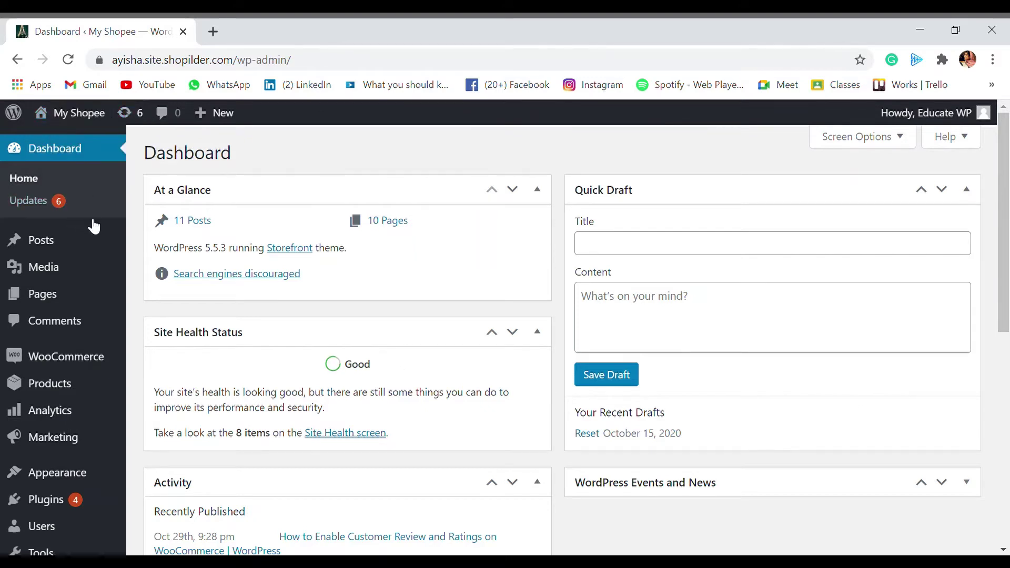
click(84, 246)
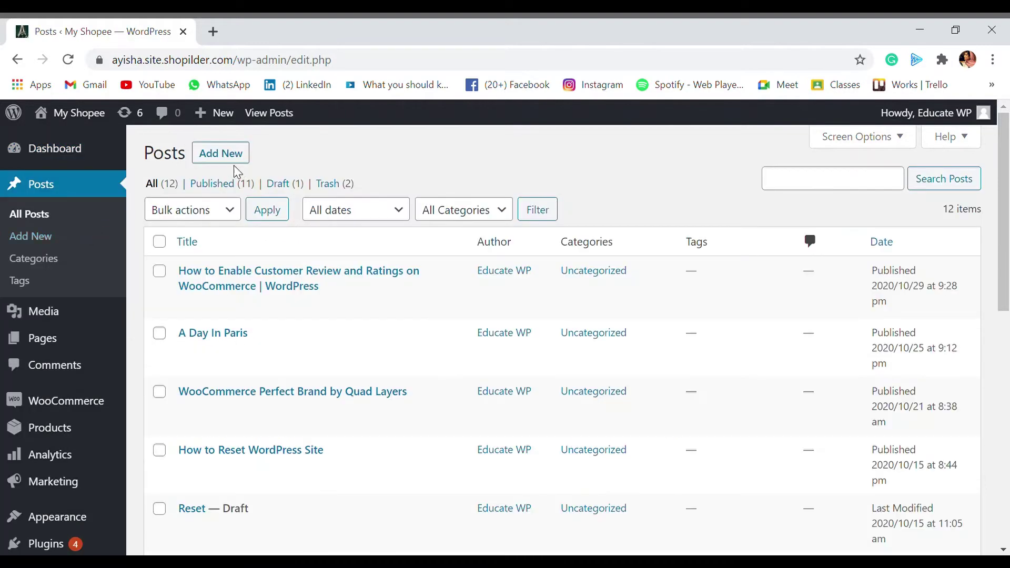
click(237, 160)
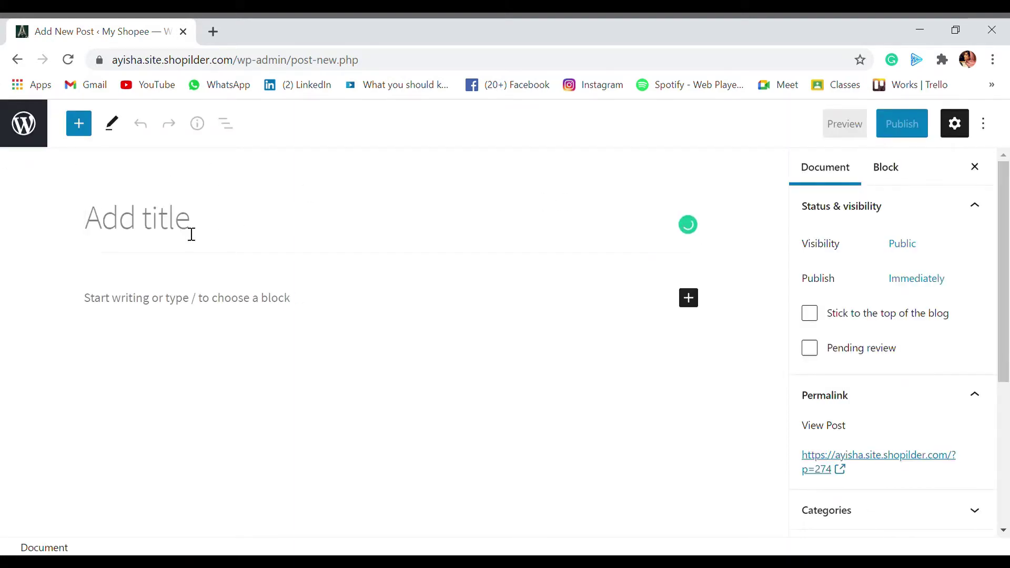
Title the new post 'Best Black friday deals 2020'
text(Bac)
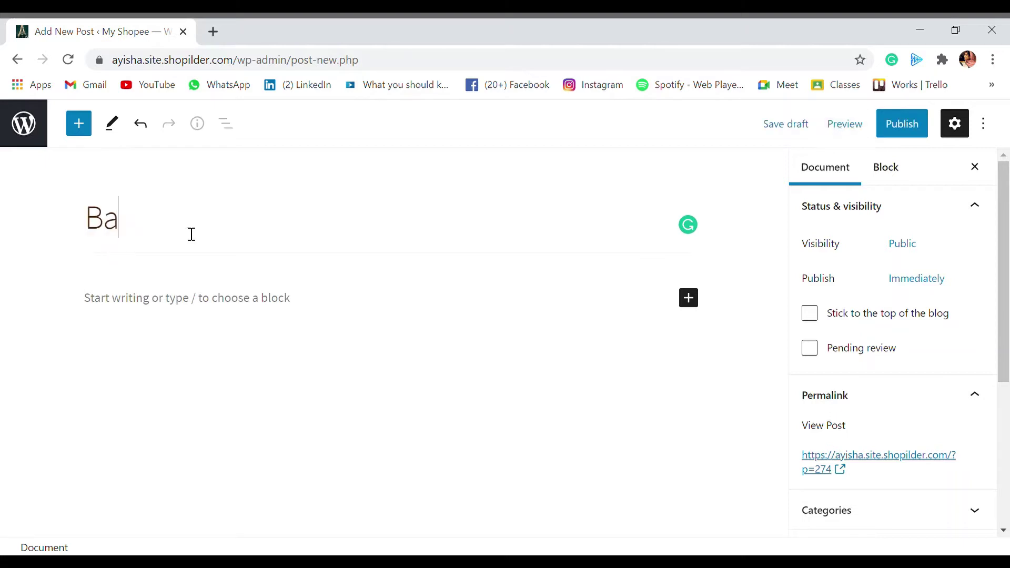
key(BackSpace)
key(BackSpace)
text(k)
key(BackSpace)
text(lack f)
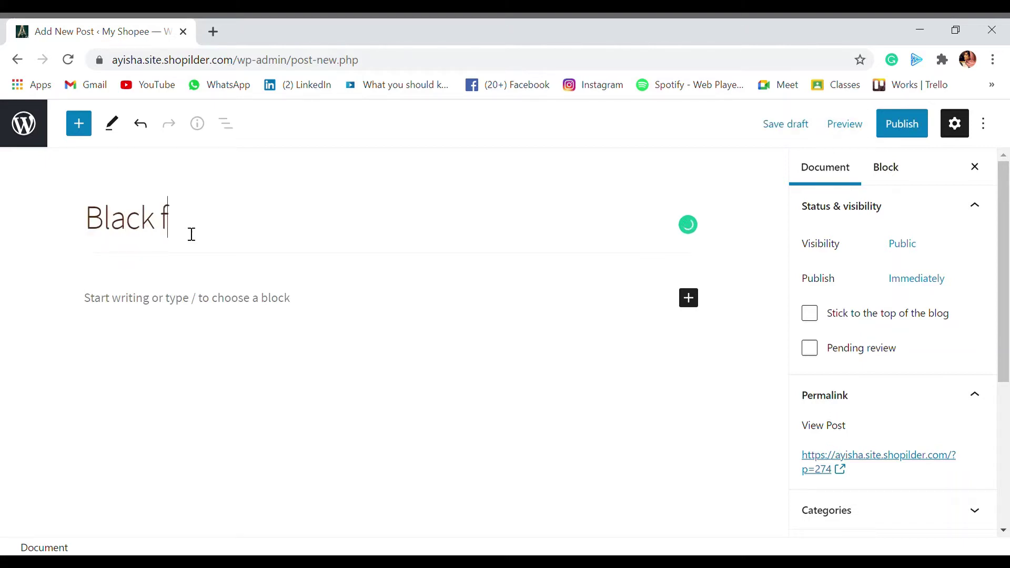
text(riday de)
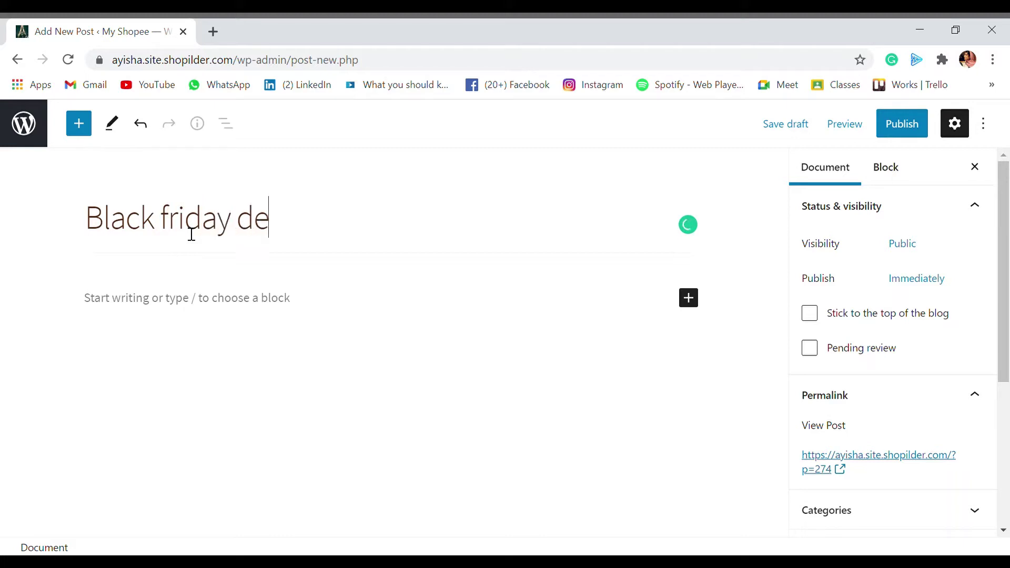
text(akls)
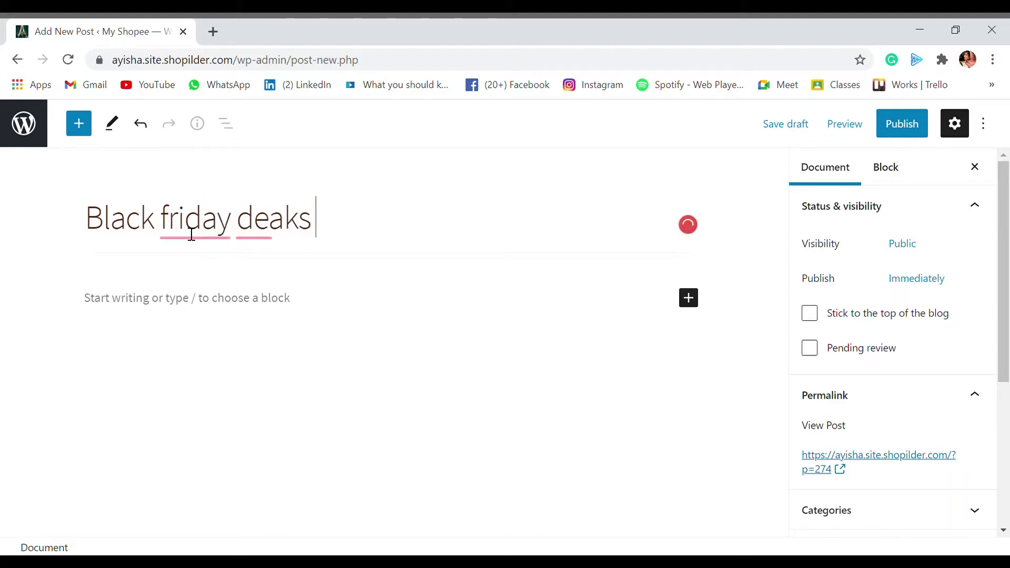
key(BackSpace)
text(ls)
key(BackSpace)
key(BackSpace)
key(BackSpace)
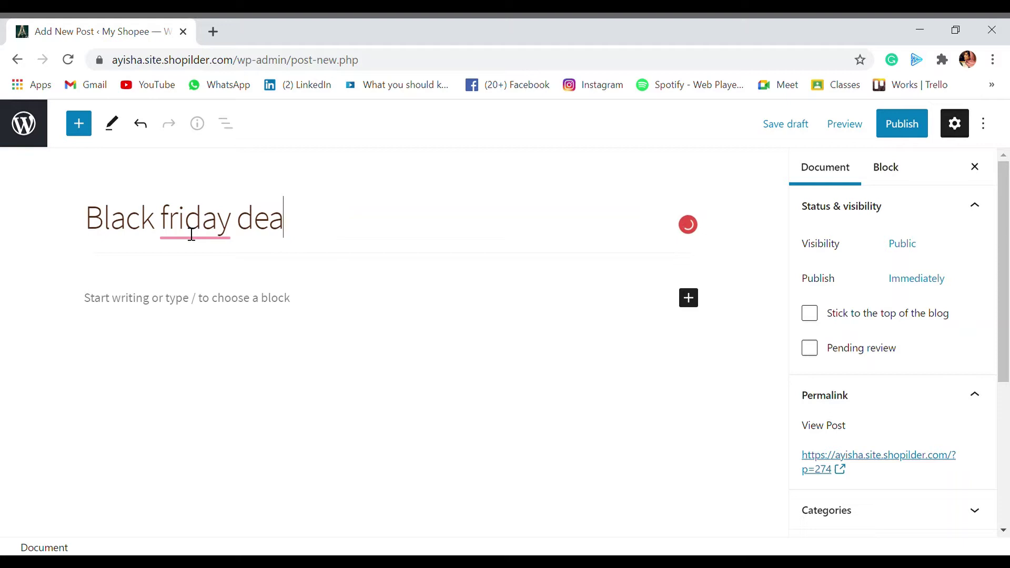
text(ls 2020)
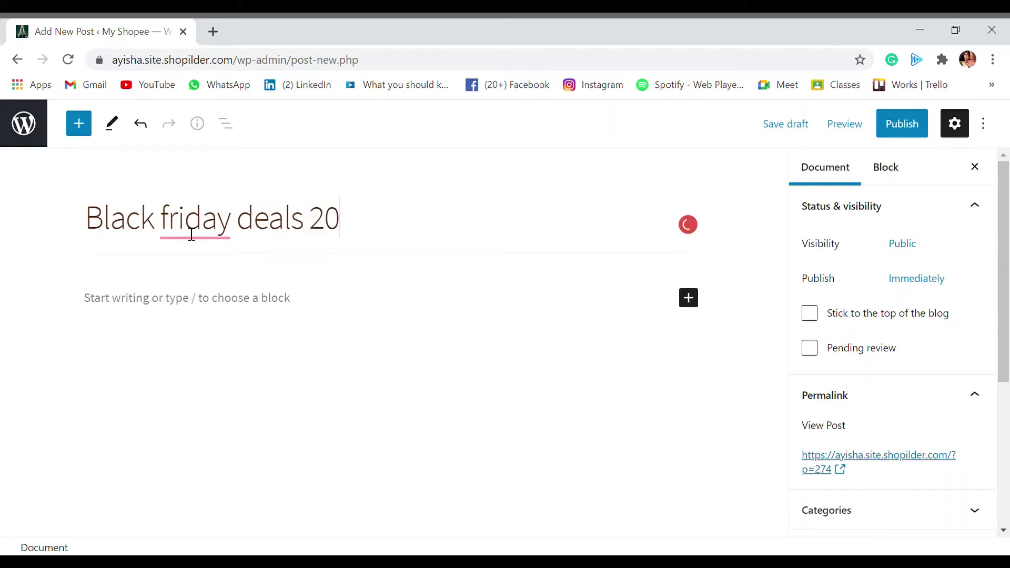
key(Left)
key(Left)
key(Left)
key(Left)
key(Left)
key(Left)
key(Left)
key(Left)
key(Left)
key(Left)
key(Left)
key(Left)
key(Left)
key(Left)
key(Left)
key(Left)
key(Left)
key(Left)
key(Left)
key(Left)
text(Best)
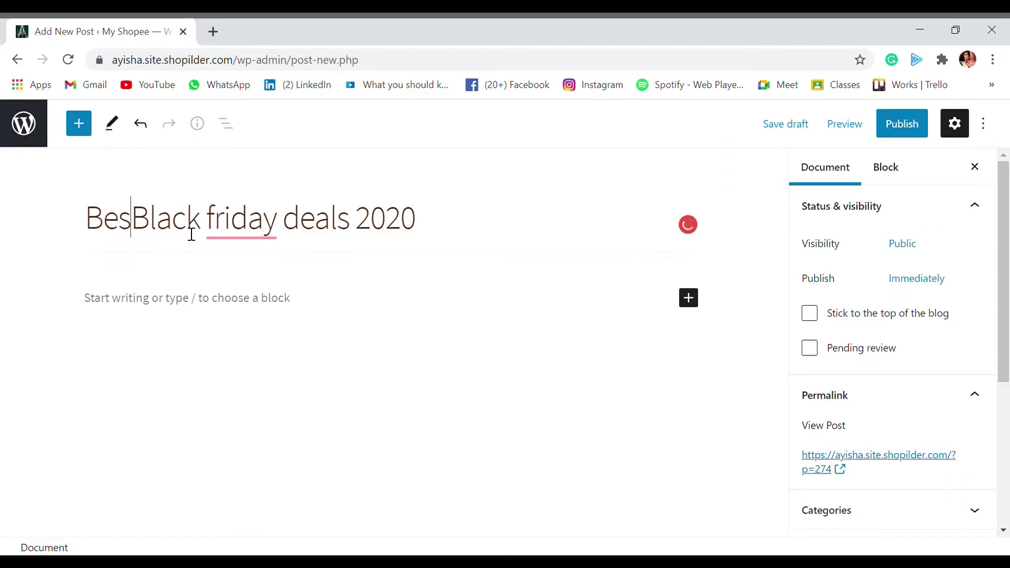
Write the post's first paragraph: 'awesome deals only for you'
click(282, 315)
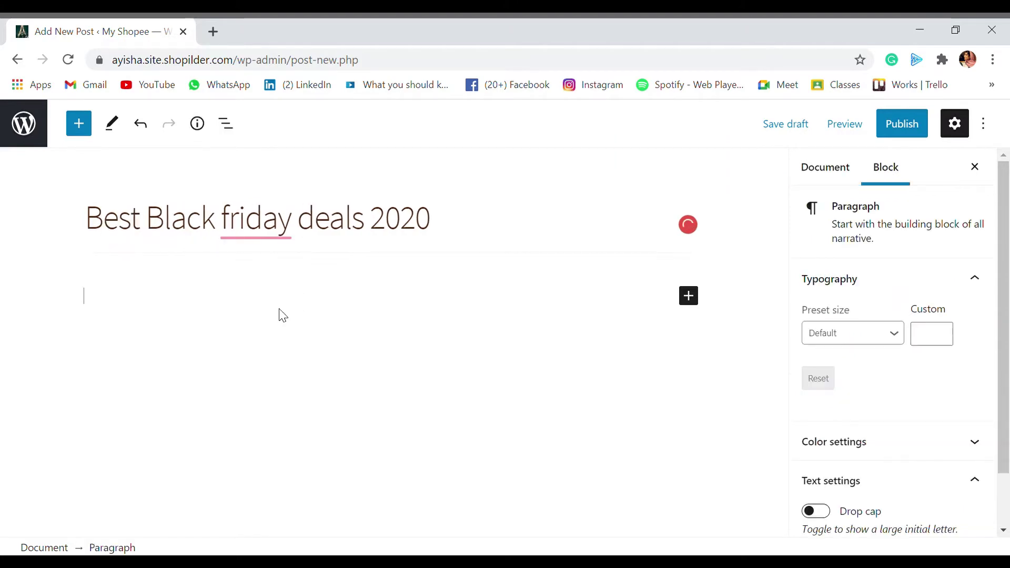
text(awsome)
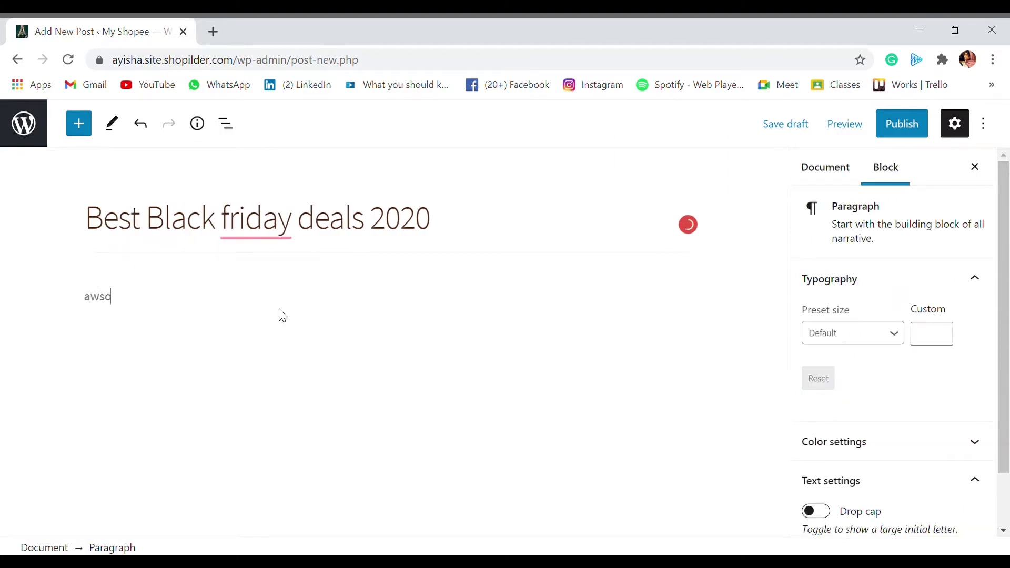
key(BackSpace)
key(BackSpace)
key(BackSpace)
key(BackSpace)
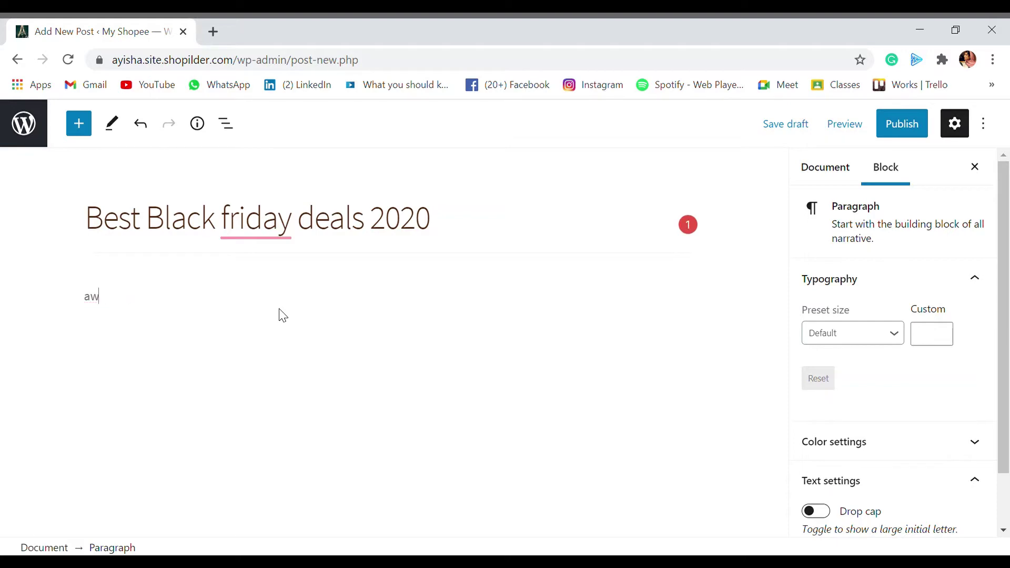
text(esome deals only)
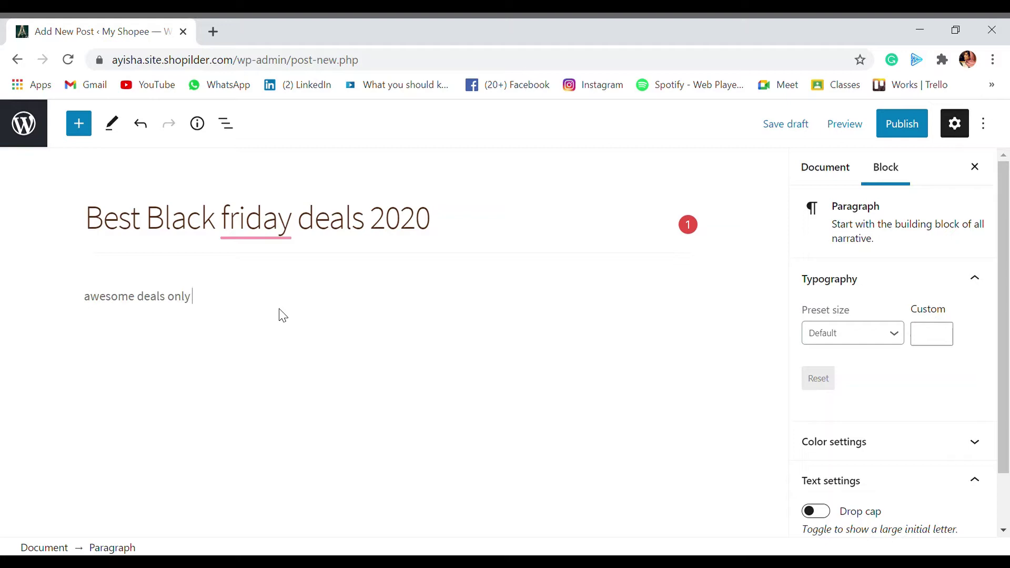
text( for you)
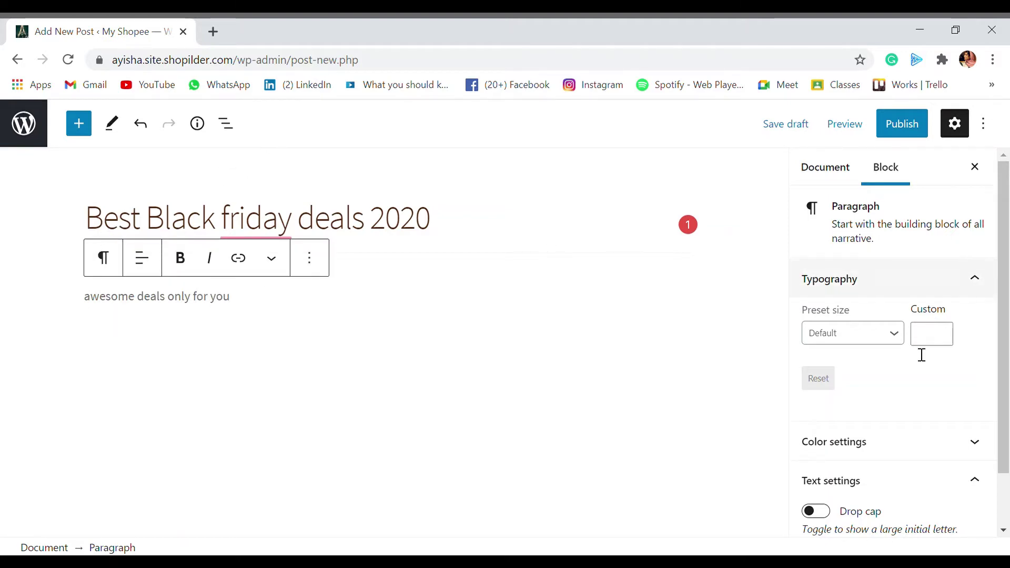
scroll(842, 336, down, 1)
scroll(842, 337, up, 1)
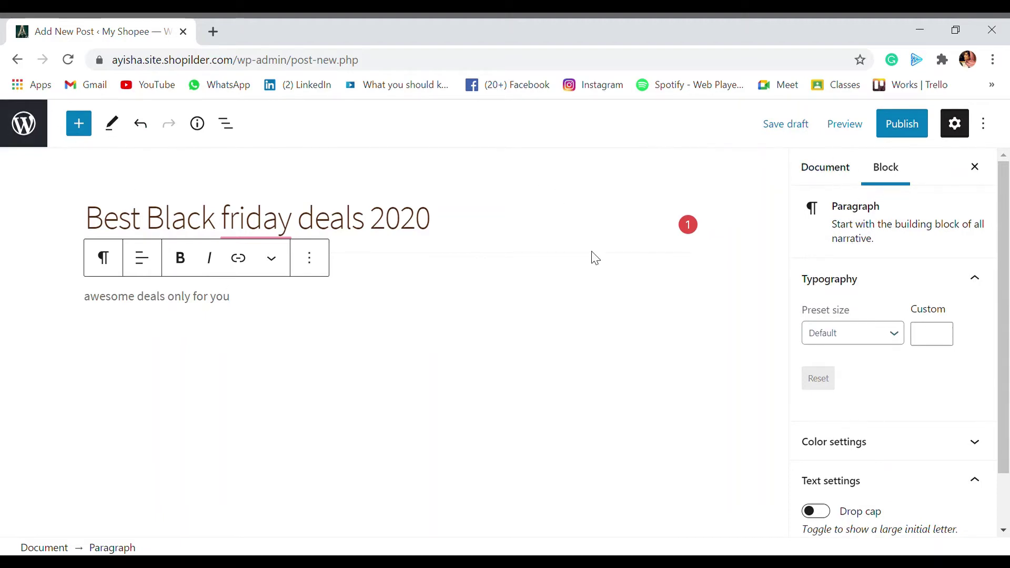
Show the post's Document settings, including its ?p=274 permalink
click(810, 162)
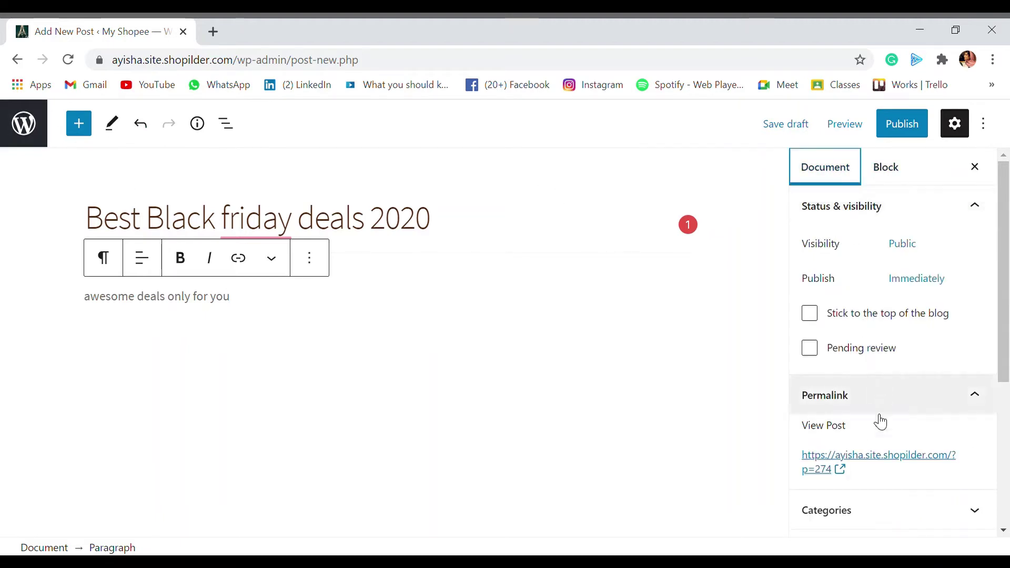
scroll(852, 400, down, 2)
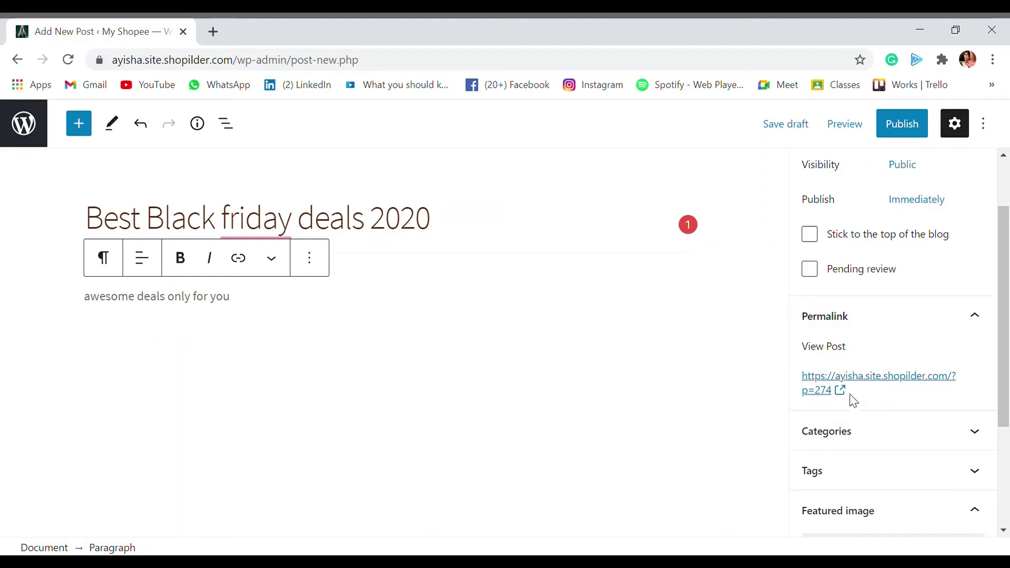
scroll(847, 368, up, 2)
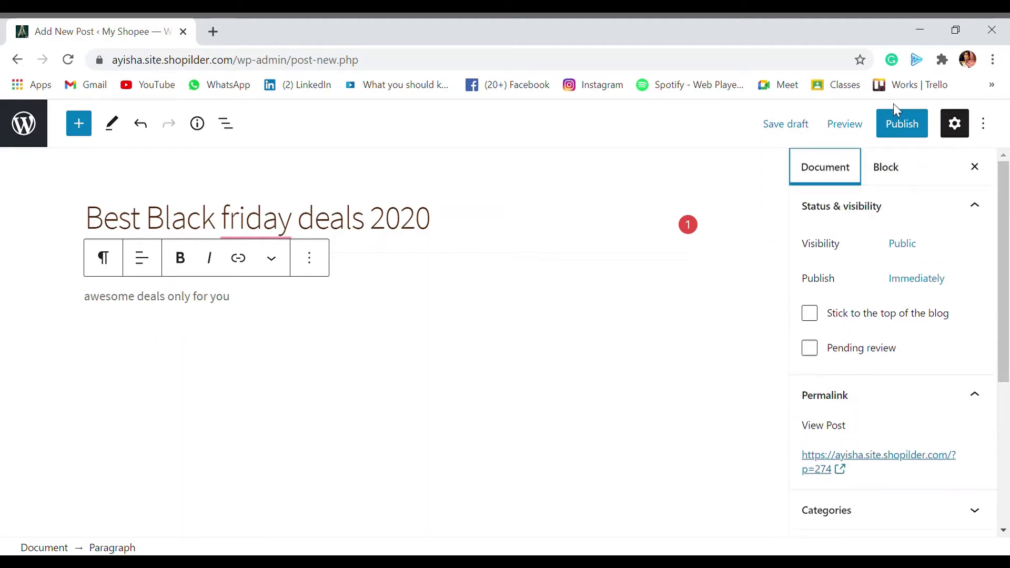
Publish the Black Friday post and view it on the live site
click(917, 136)
click(889, 136)
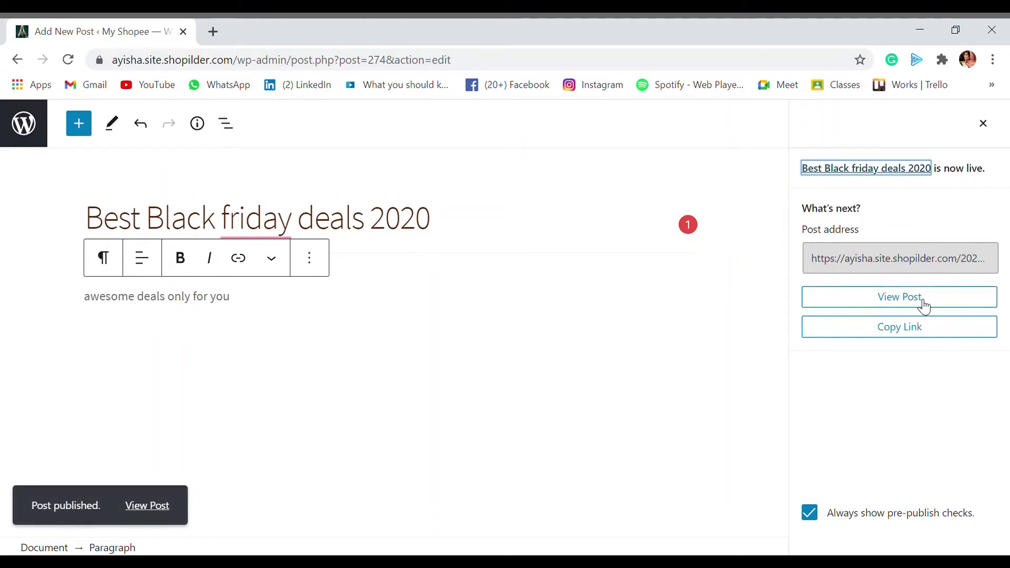
click(892, 297)
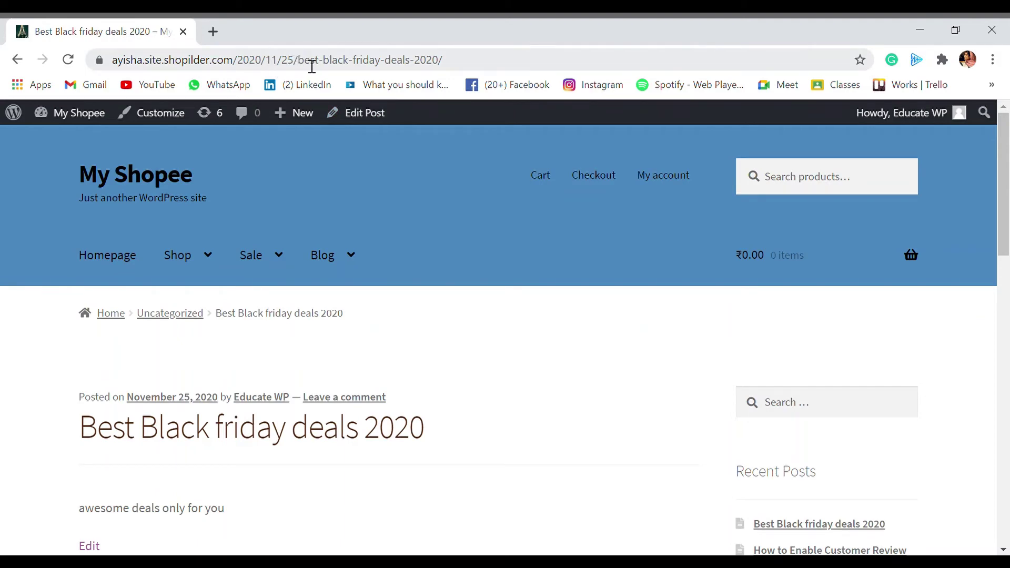
Inspect the dated /2020/11/25/best-black-friday-deals-2020 address, then return to the editor
click(253, 66)
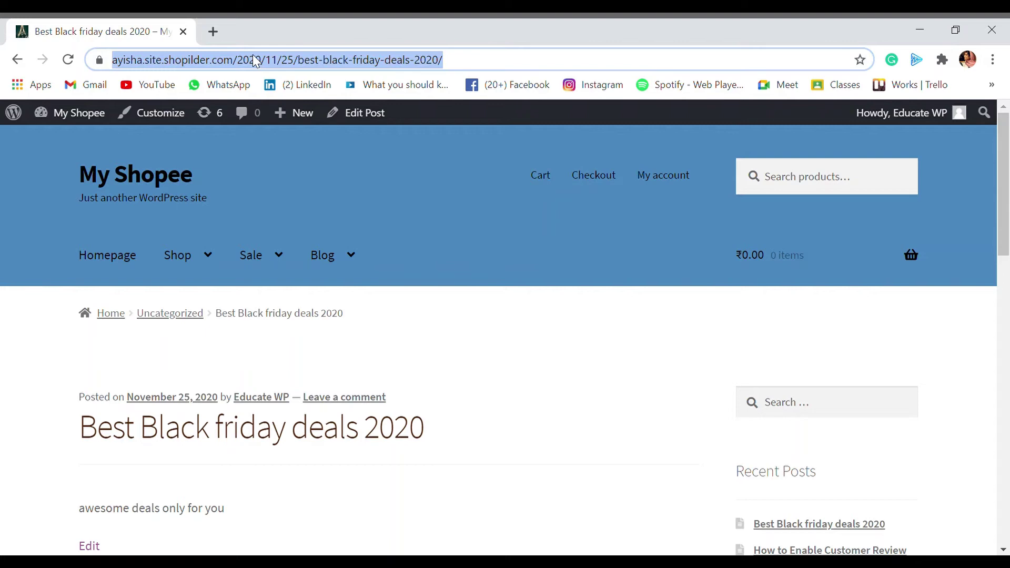
click(301, 63)
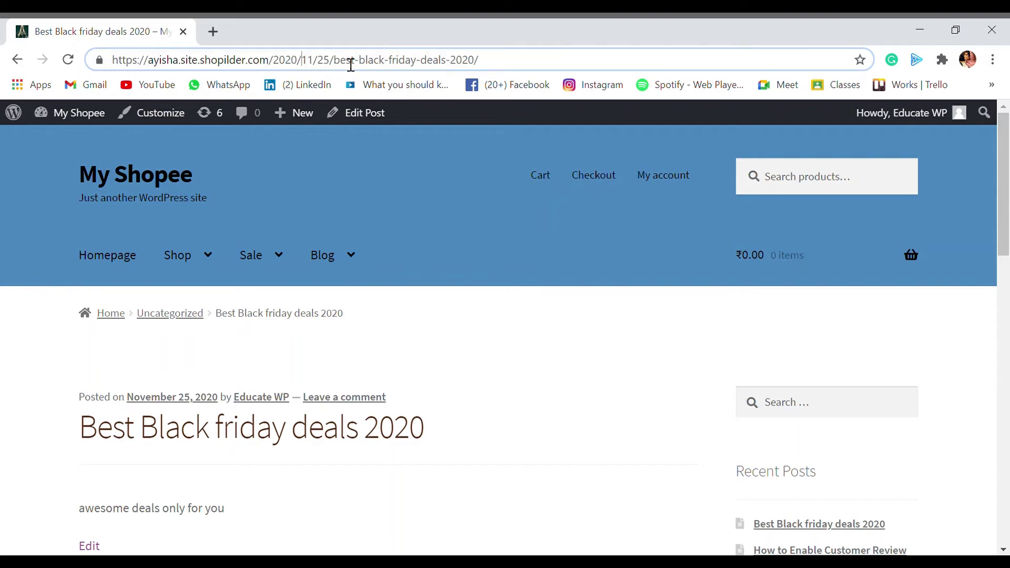
drag(334, 64, 514, 64)
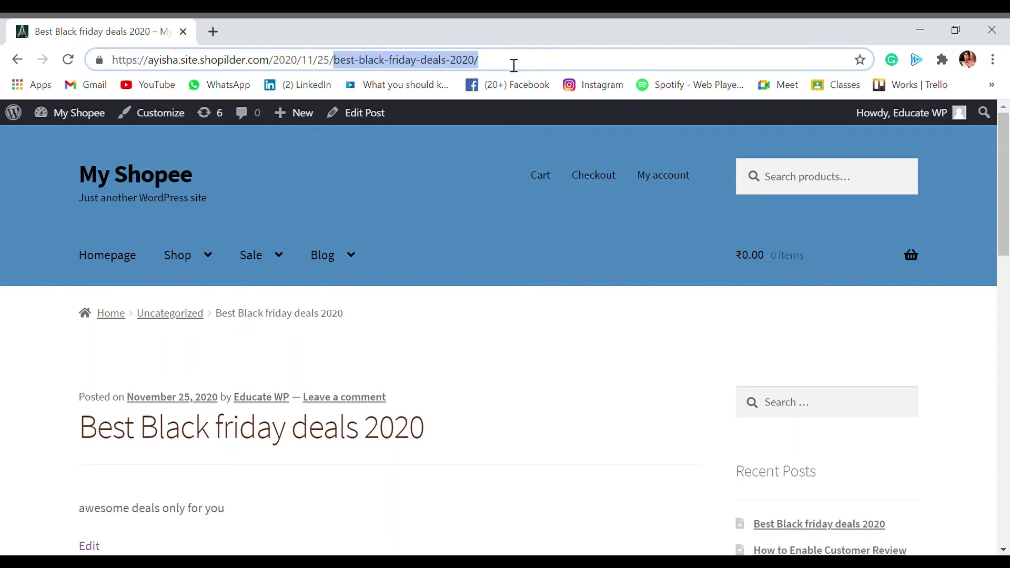
click(512, 69)
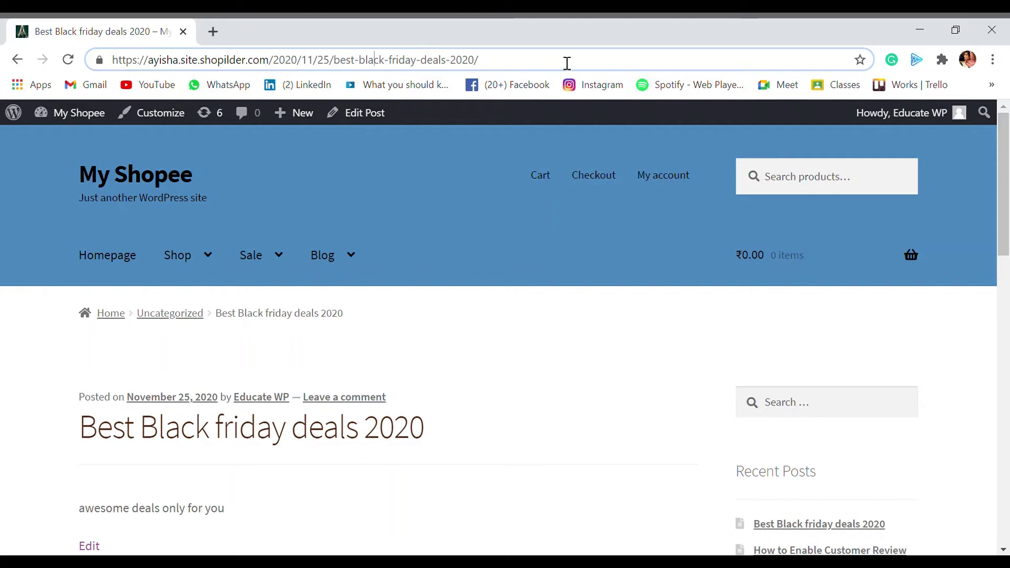
click(17, 63)
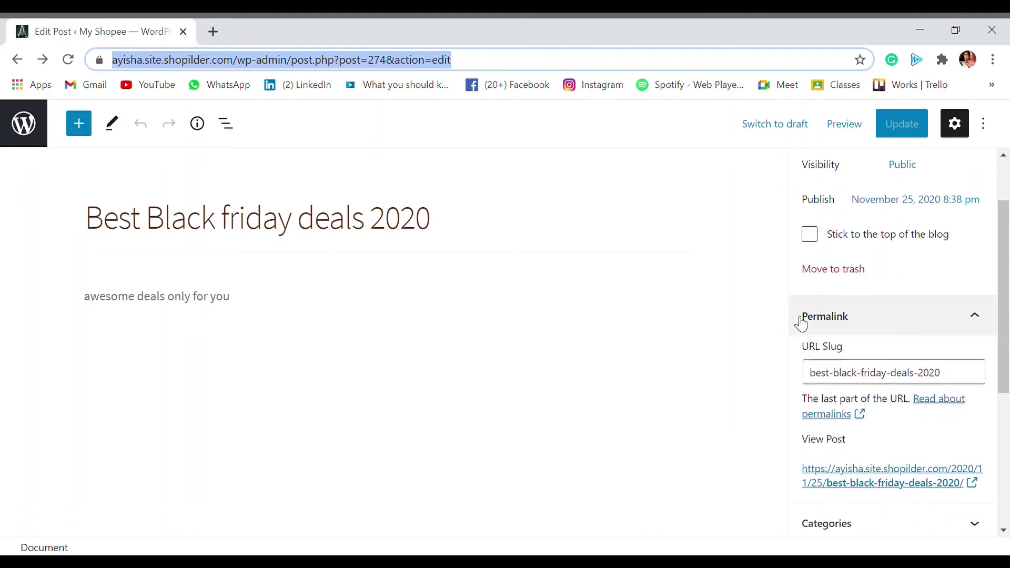
scroll(821, 300, down, 2)
Shorten the post's URL slug to black-friday-deals-2020 by deleting 'best-'
scroll(794, 252, up, 1)
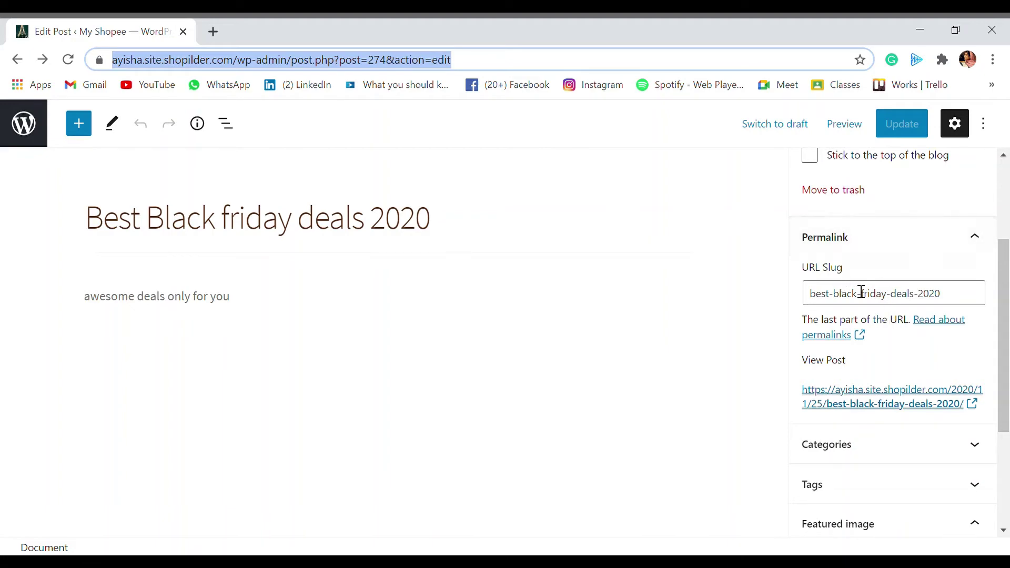
mouse_move(824, 279)
mouse_down()
mouse_move(840, 270)
mouse_move(843, 283)
mouse_up()
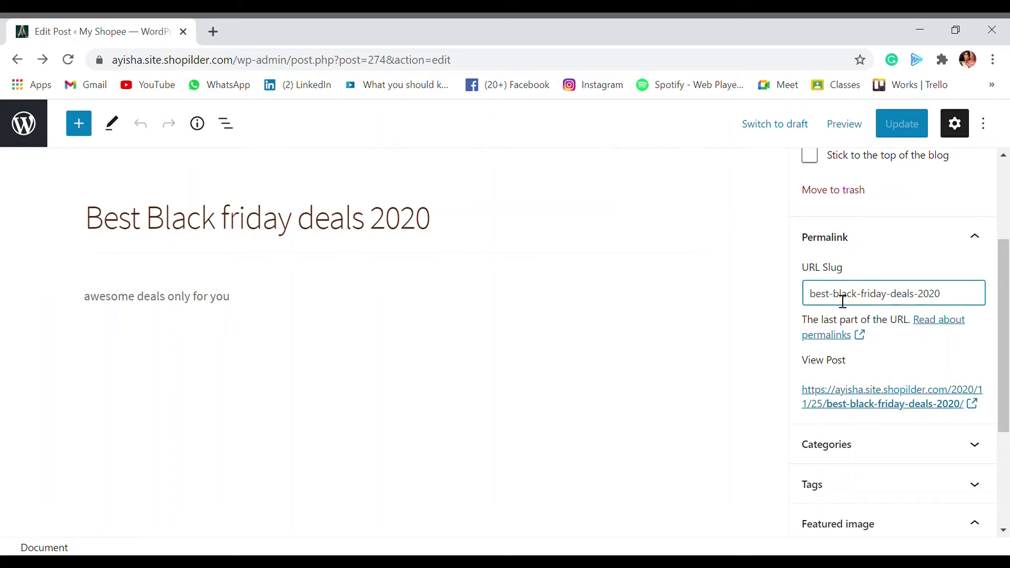
click(843, 302)
key(BackSpace)
key(BackSpace)
key(BackSpace)
key(BackSpace)
key(BackSpace)
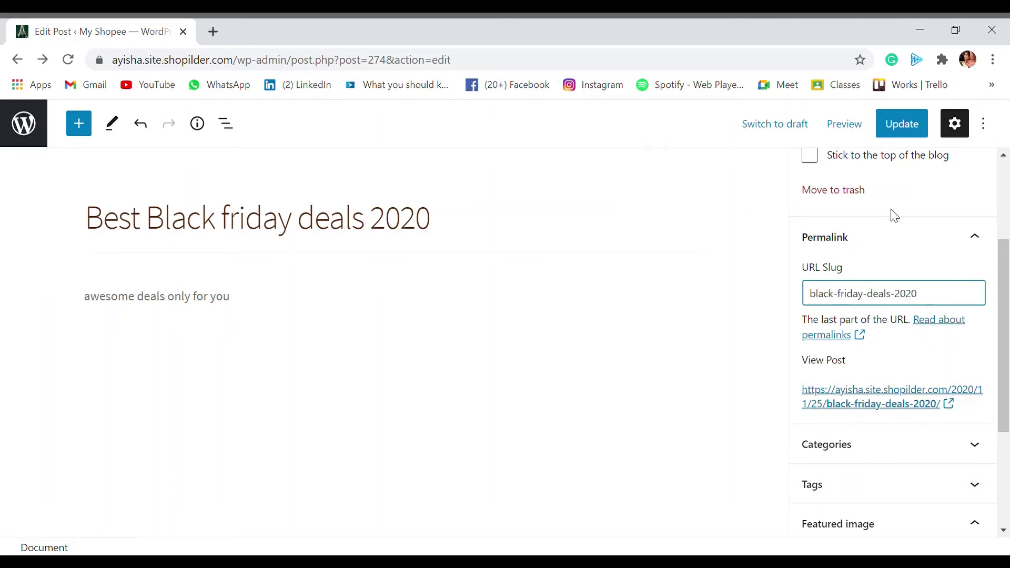
double_click(894, 295)
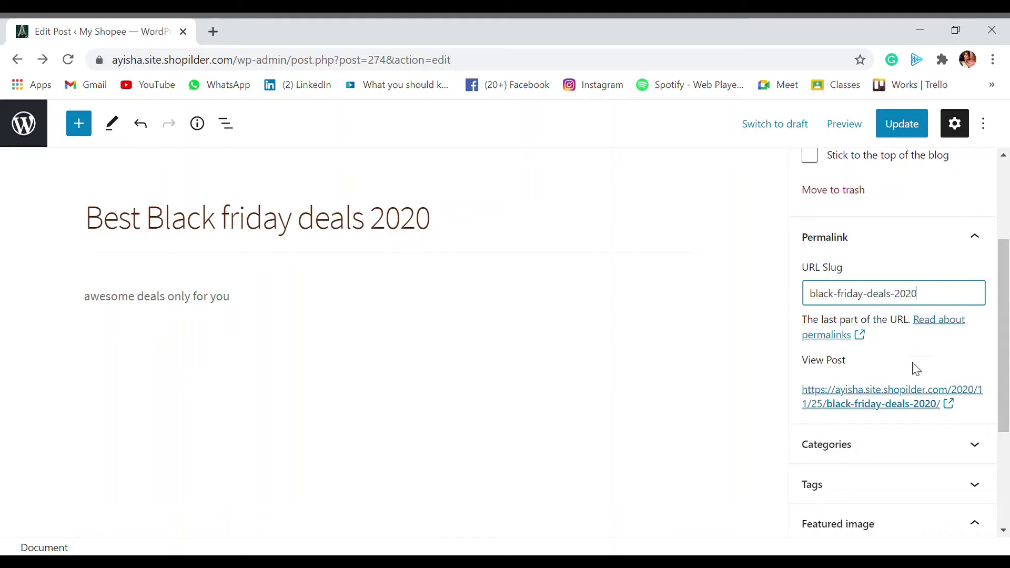
Update the post with the new slug and return to the Posts list
scroll(903, 372, down, 1)
scroll(879, 380, up, 4)
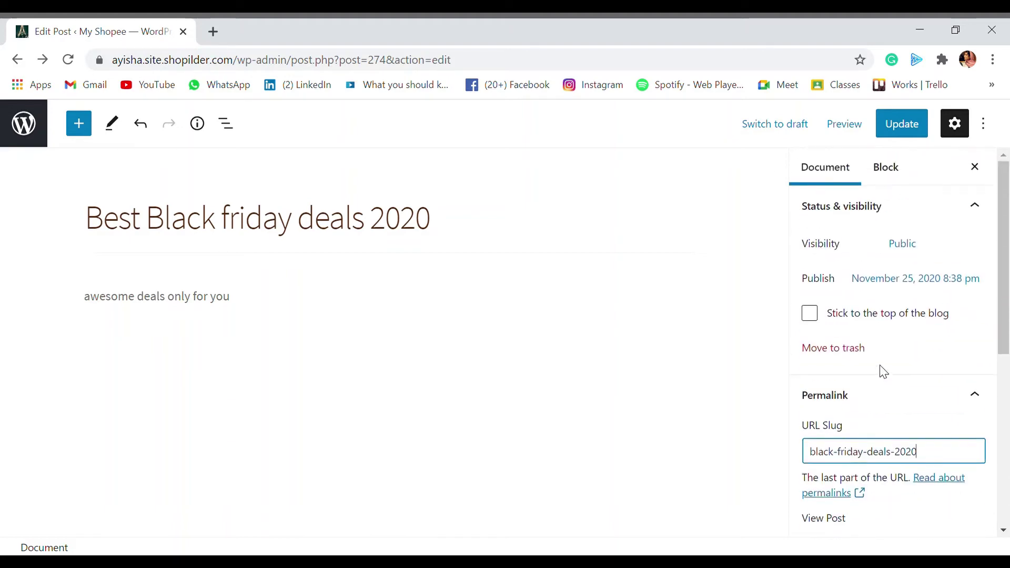
click(917, 137)
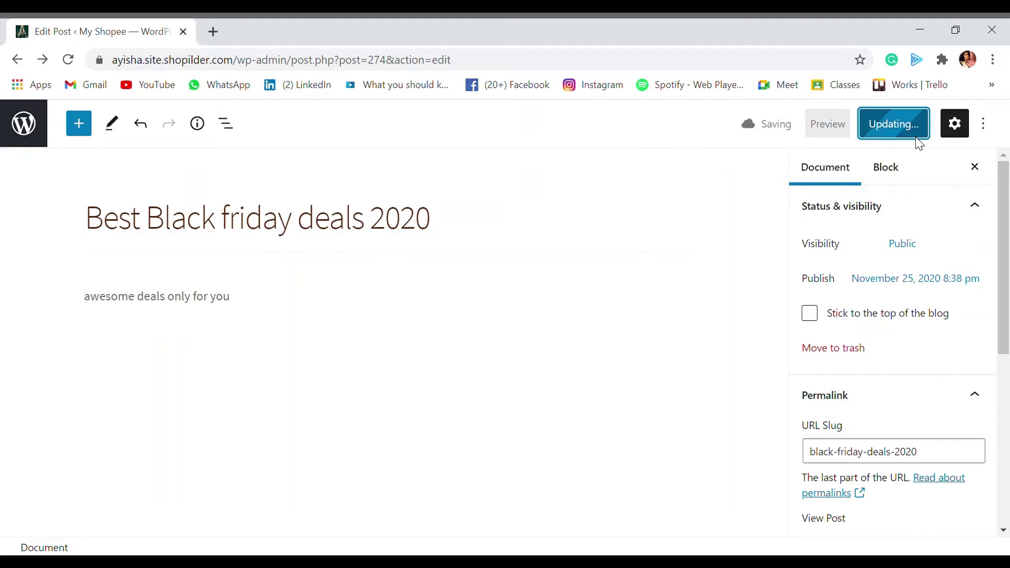
scroll(892, 310, down, 5)
scroll(876, 317, up, 2)
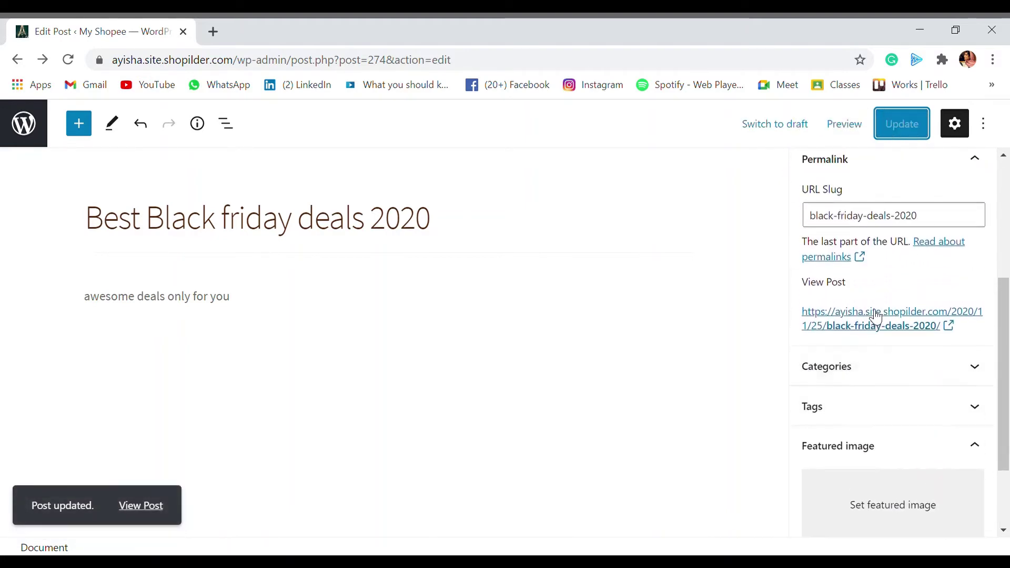
scroll(895, 310, up, 1)
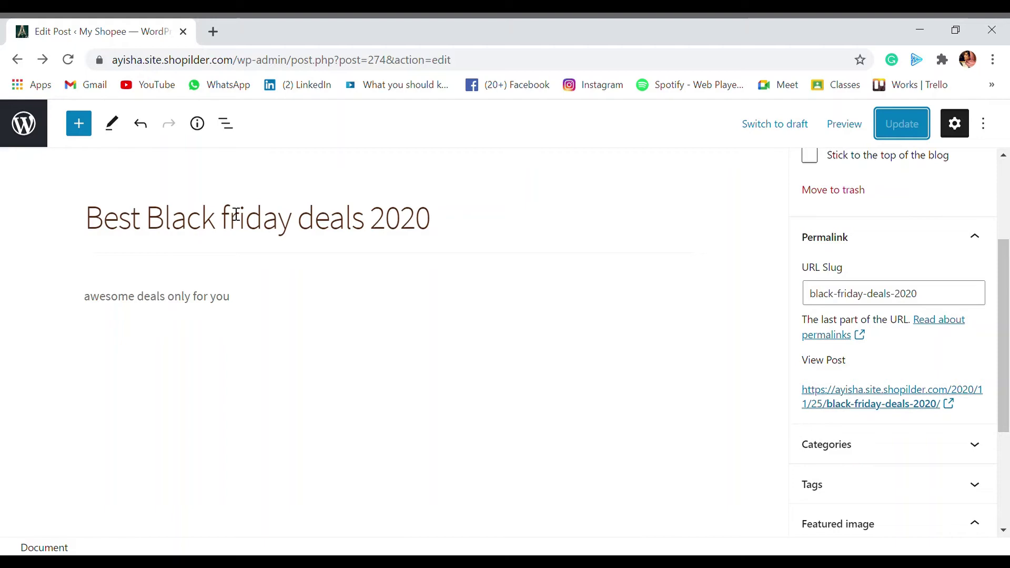
click(40, 138)
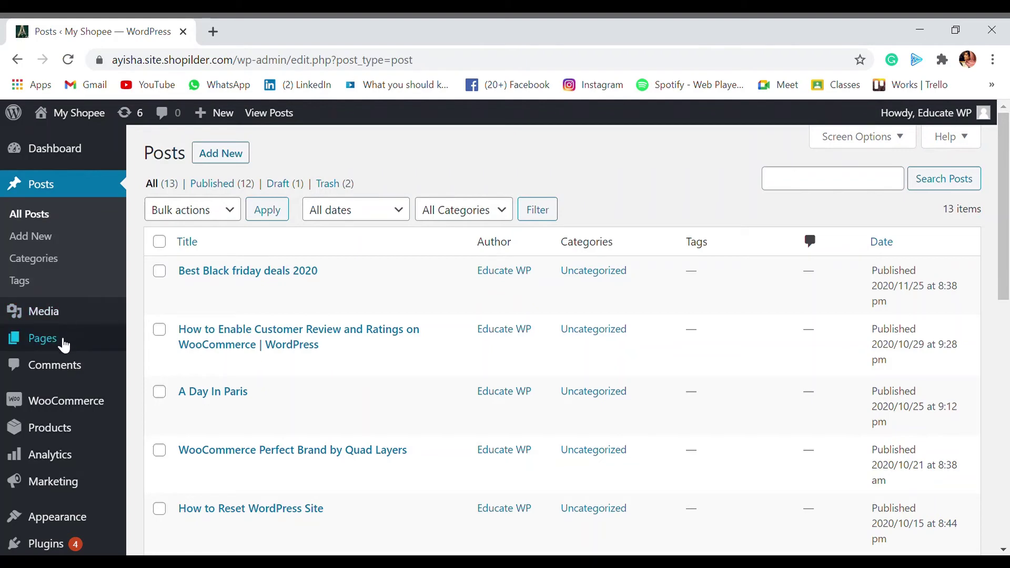
Quick-edit the Blog page, keep its slug as blog, and update it
click(66, 345)
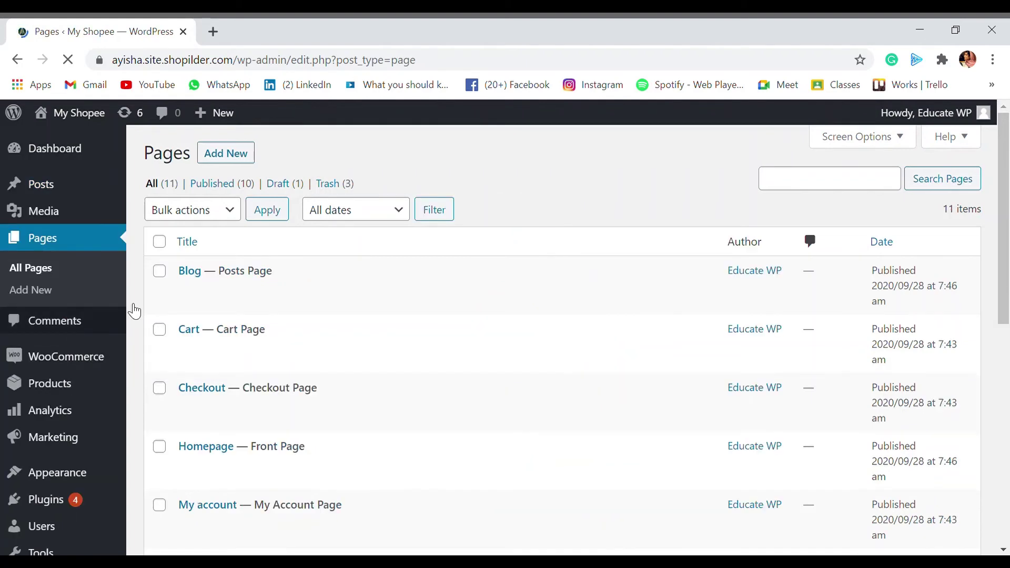
mouse_move(221, 290)
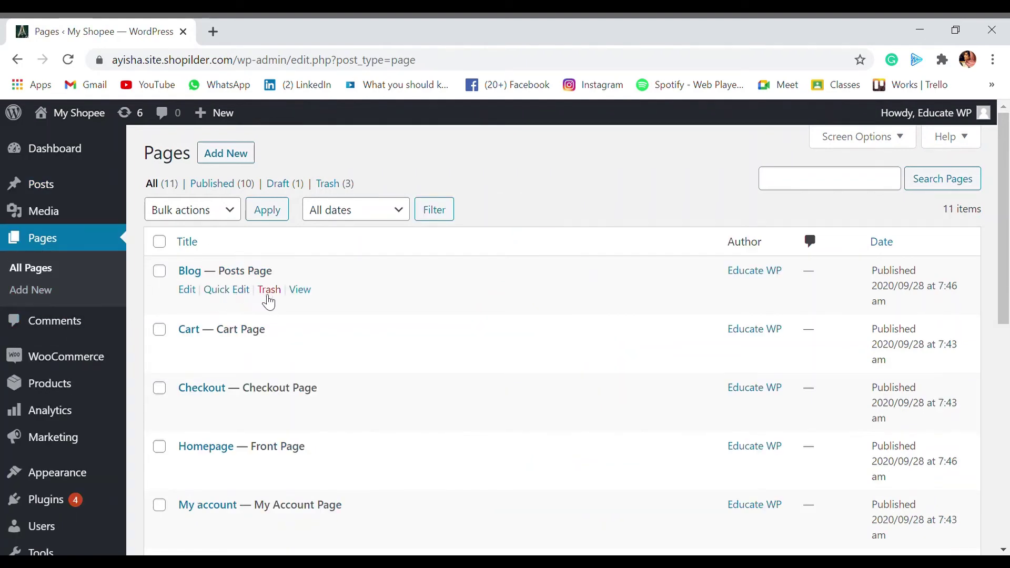
click(235, 294)
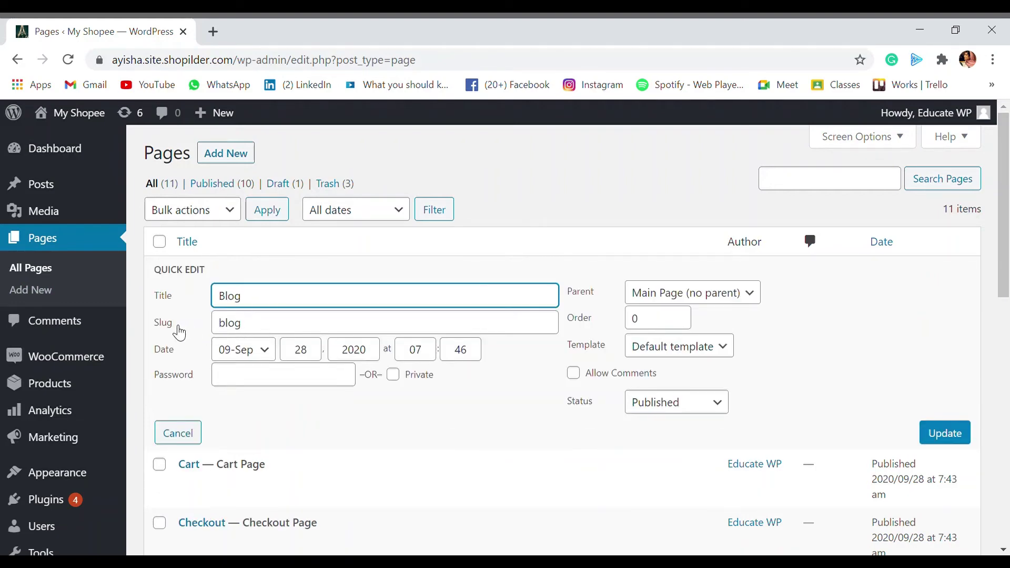
click(263, 330)
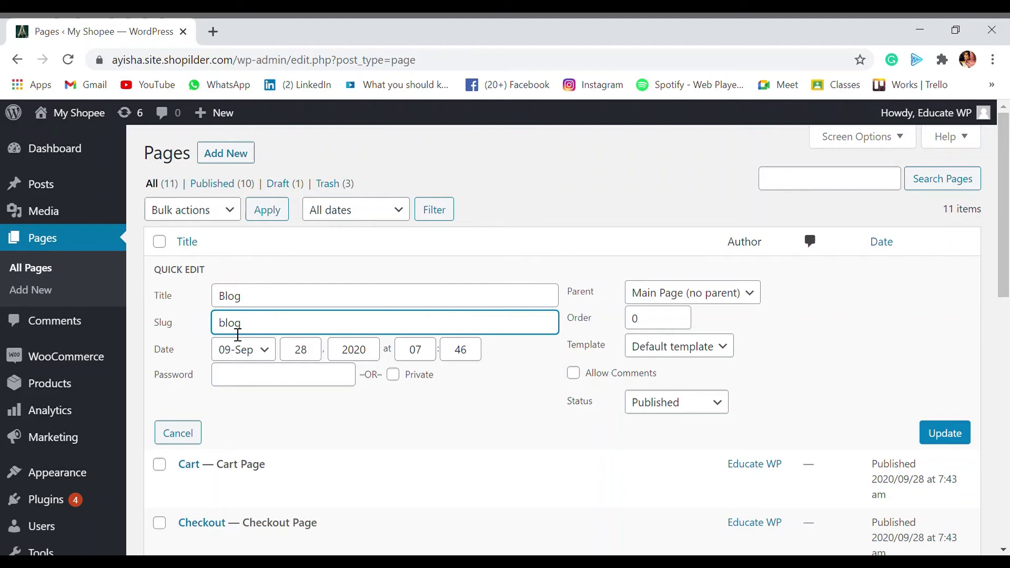
click(224, 331)
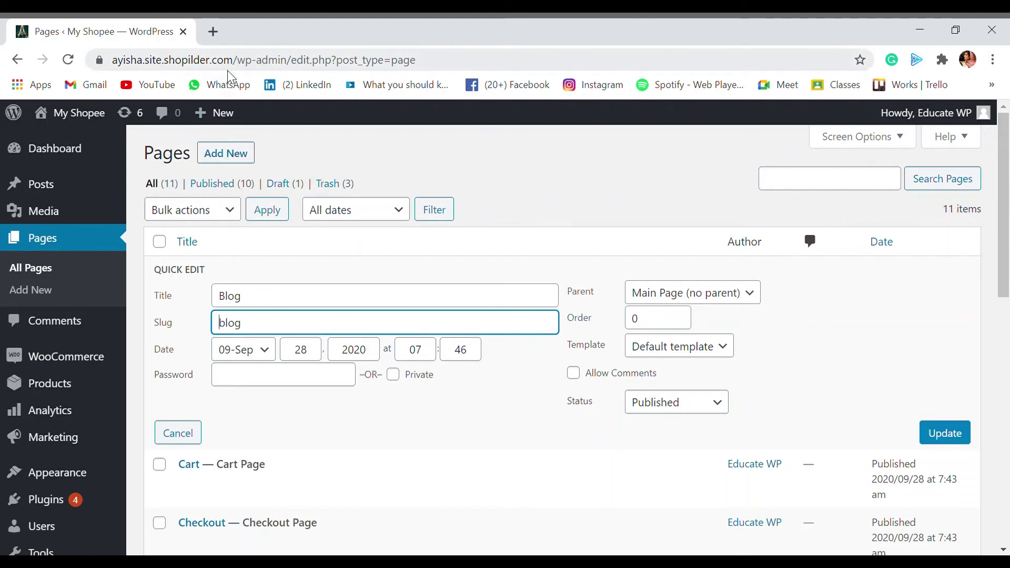
drag(114, 60, 273, 60)
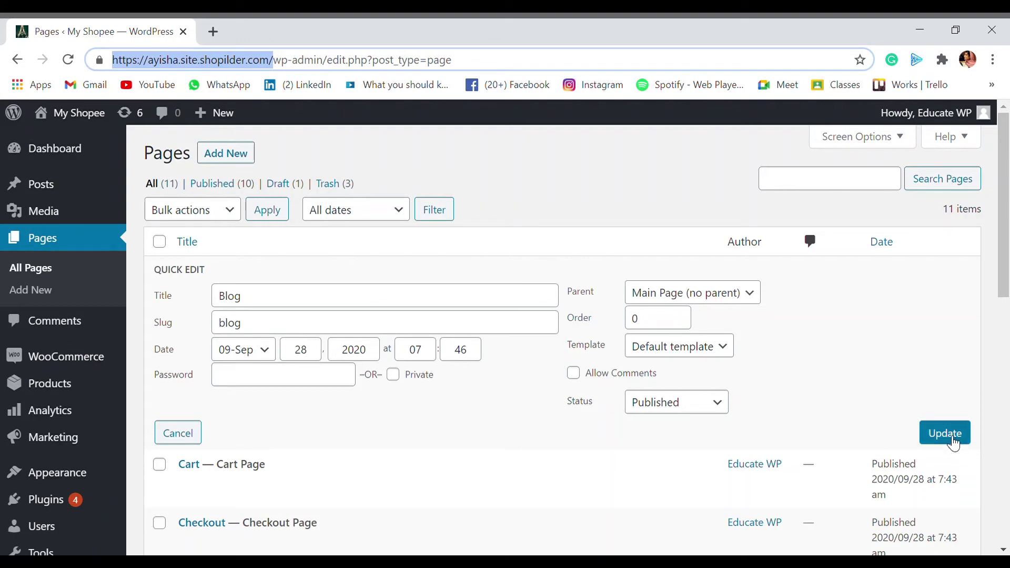
click(947, 438)
scroll(317, 280, down, 1)
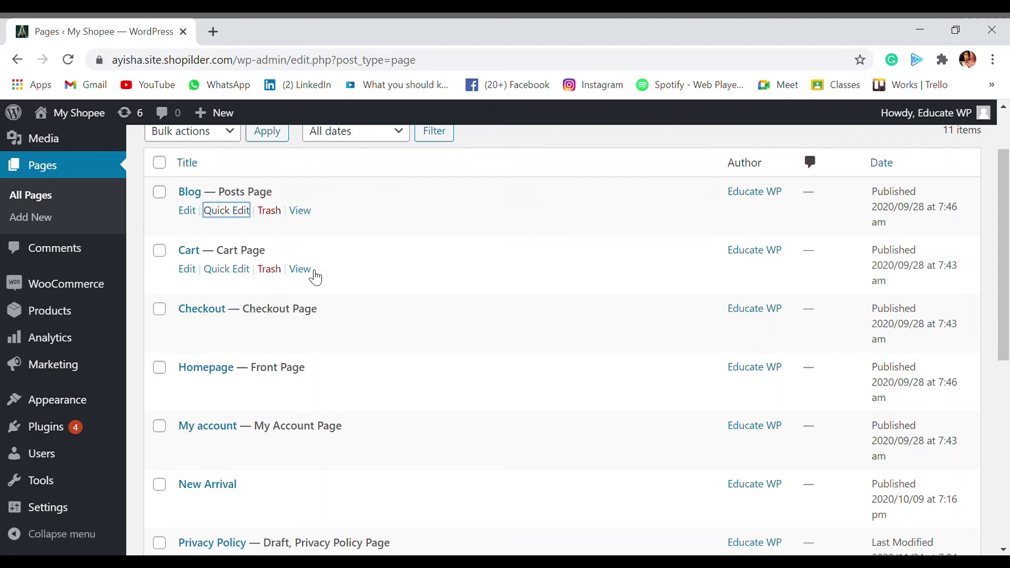
View the Cart page on the live site, inspect its address, and scroll through pages
click(304, 270)
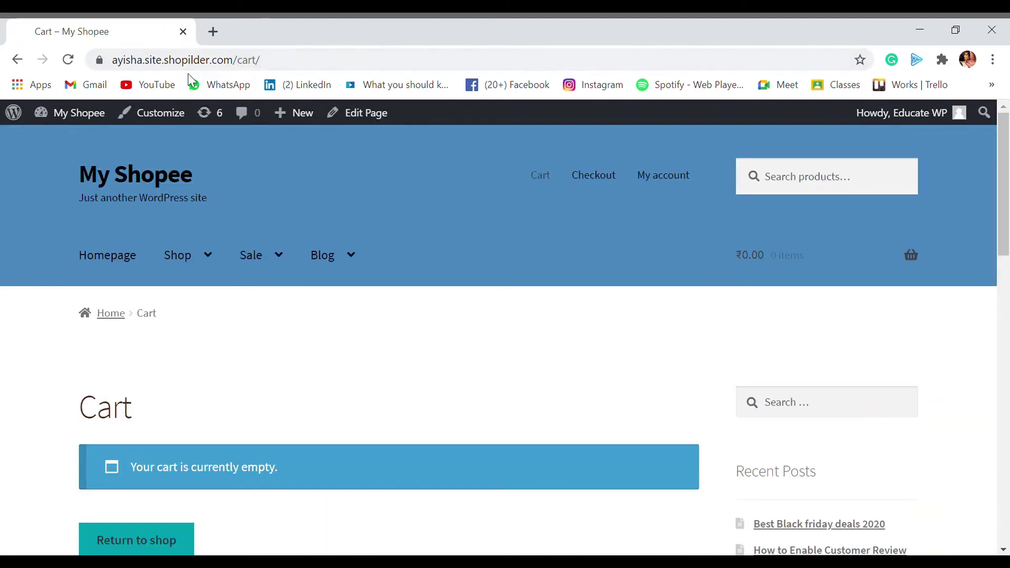
drag(112, 62, 331, 63)
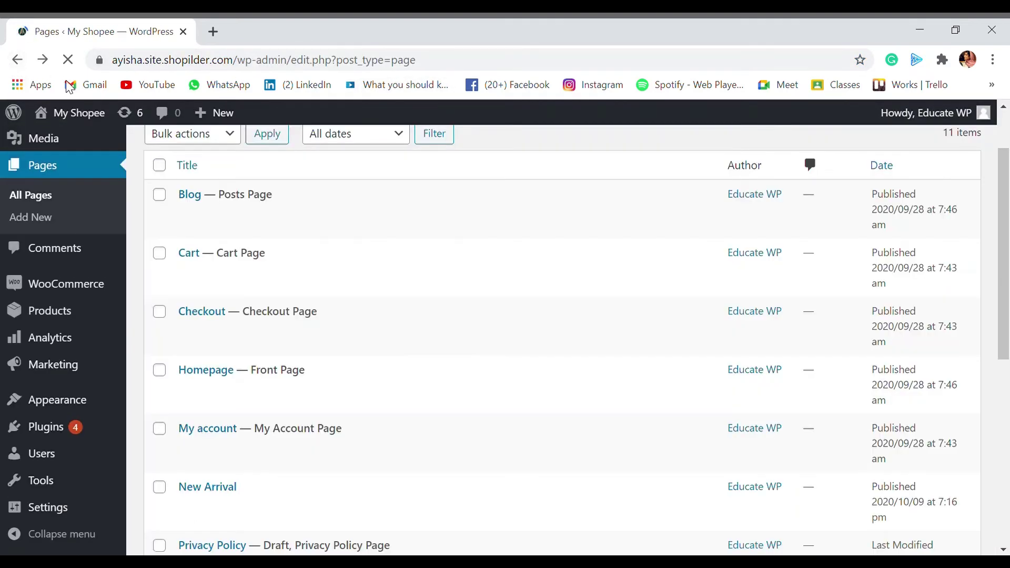
scroll(74, 368, down, 5)
mouse_move(72, 372)
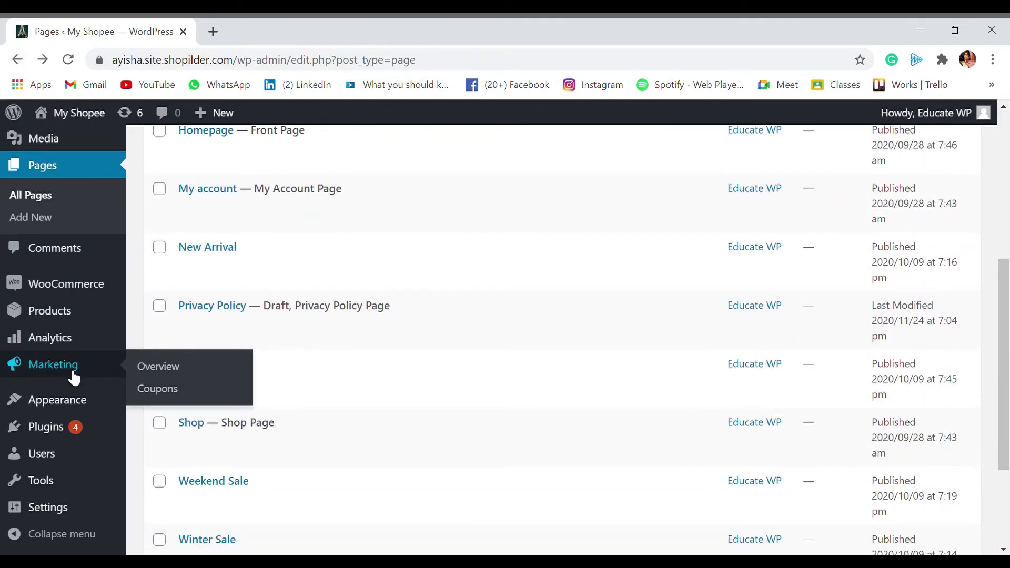
scroll(74, 375, down, 2)
scroll(116, 347, up, 3)
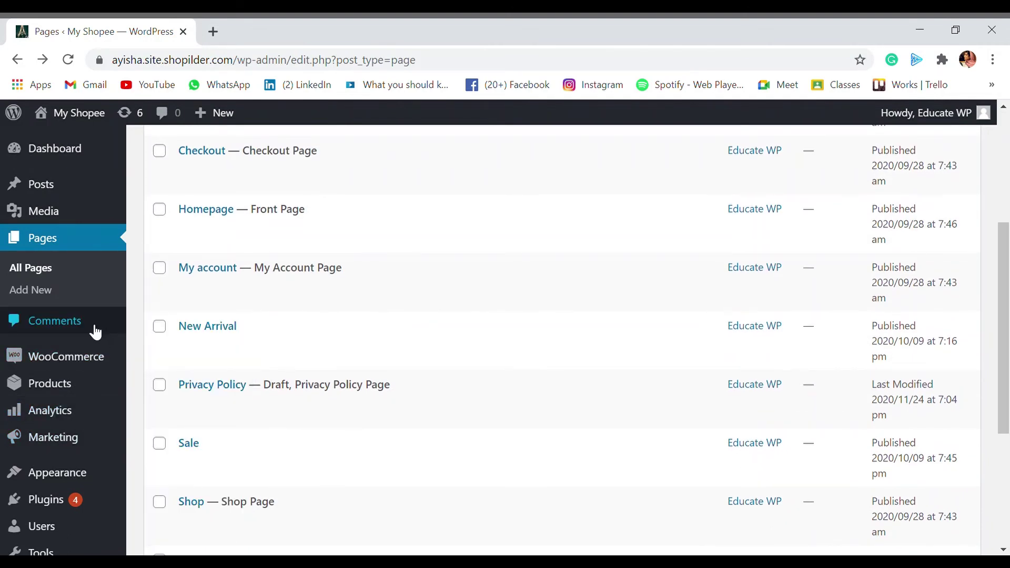
mouse_move(43, 500)
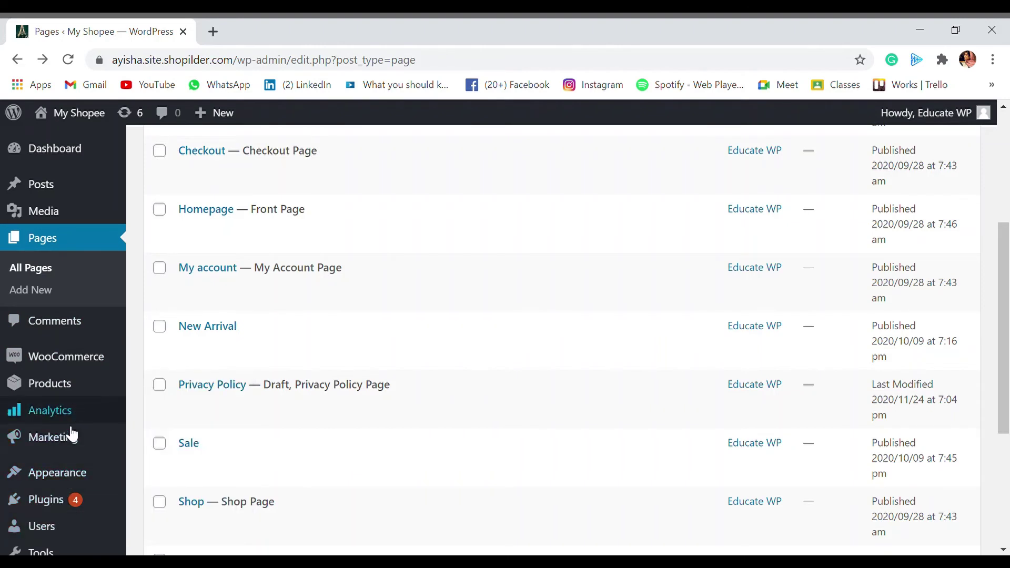
scroll(70, 474, down, 3)
Open Permalink Settings and compare the Plain and Day and name example URLs
click(170, 489)
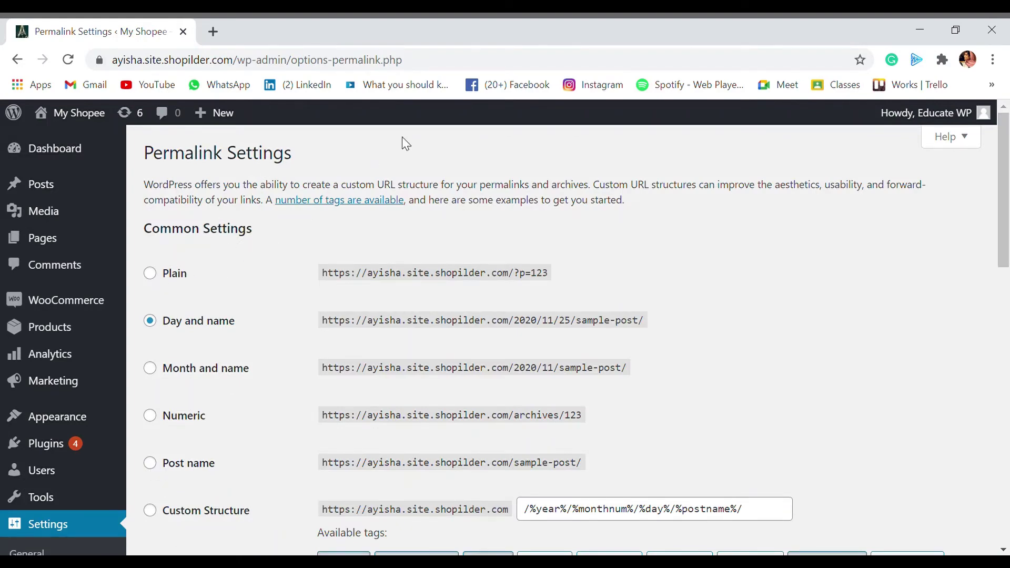
scroll(406, 339, down, 2)
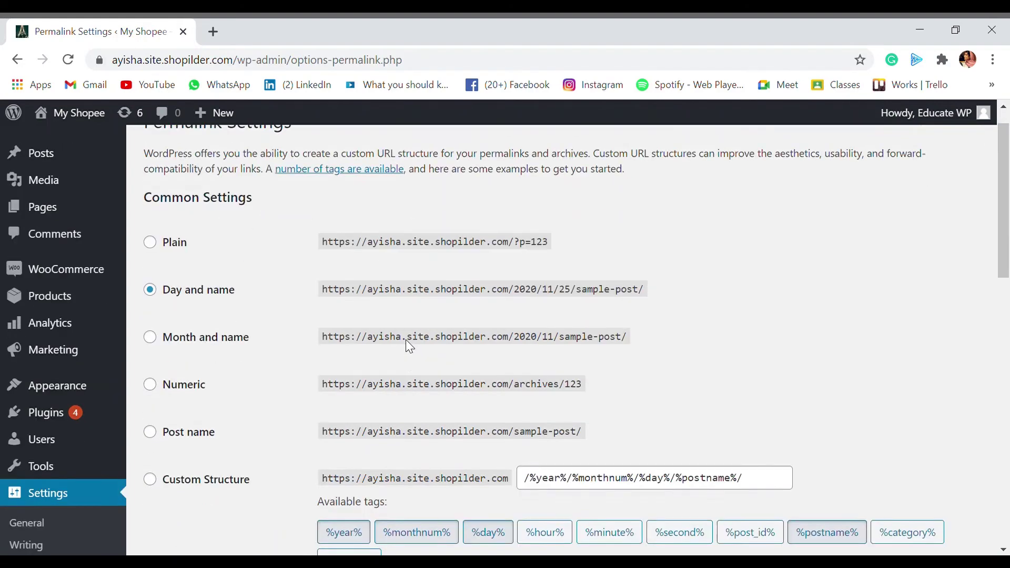
scroll(162, 245, up, 2)
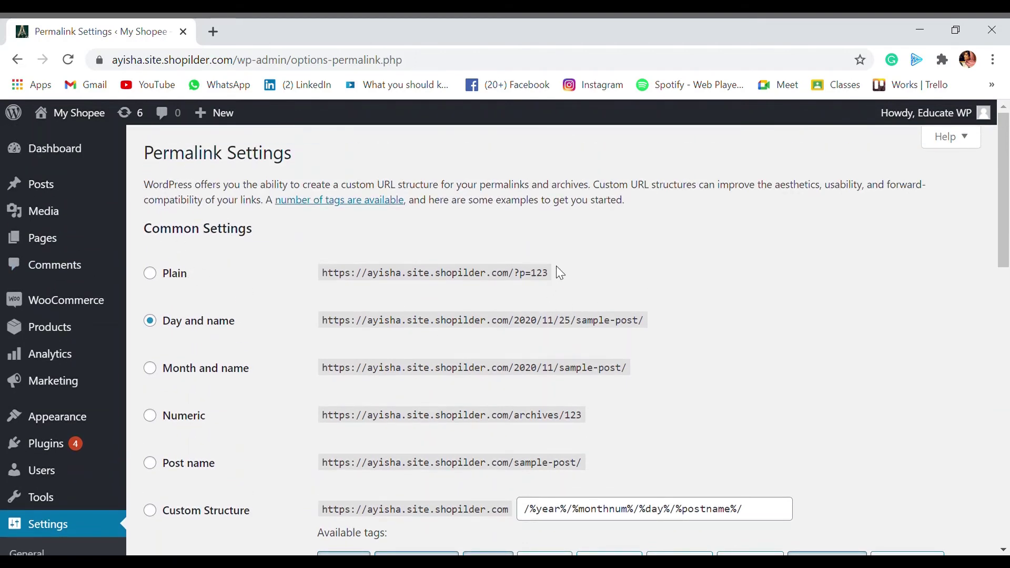
drag(557, 267, 356, 258)
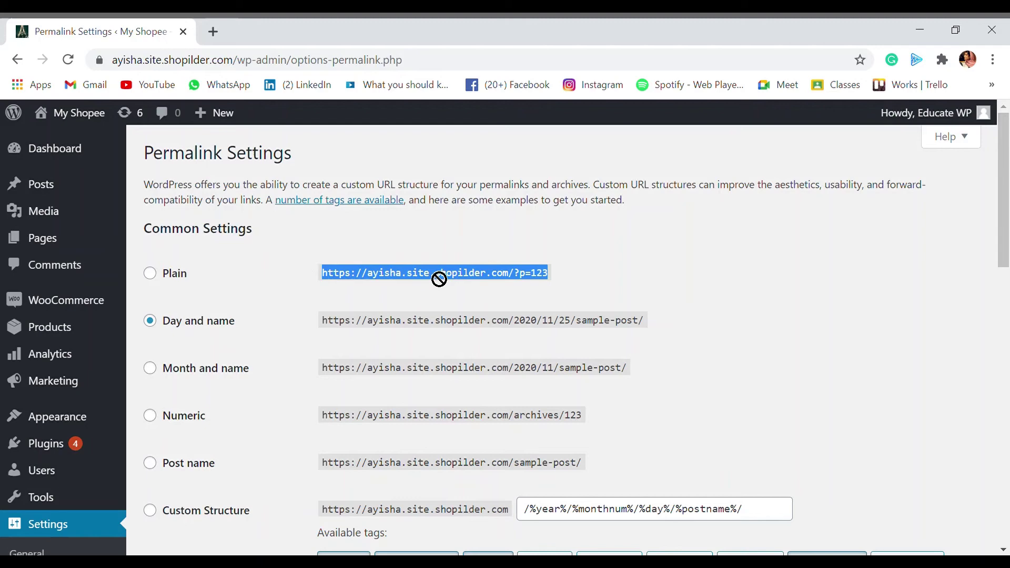
click(559, 268)
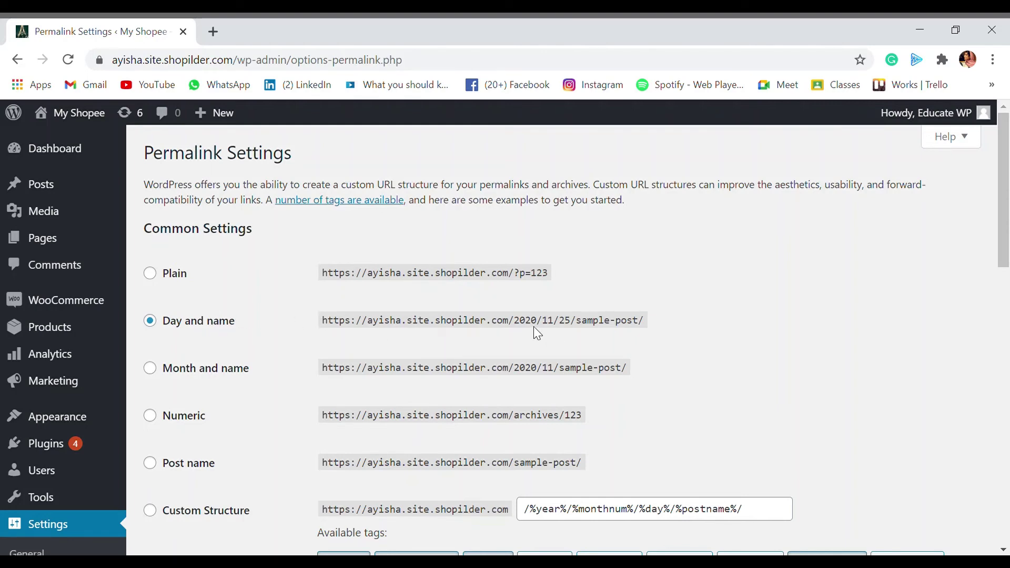
drag(524, 321, 576, 322)
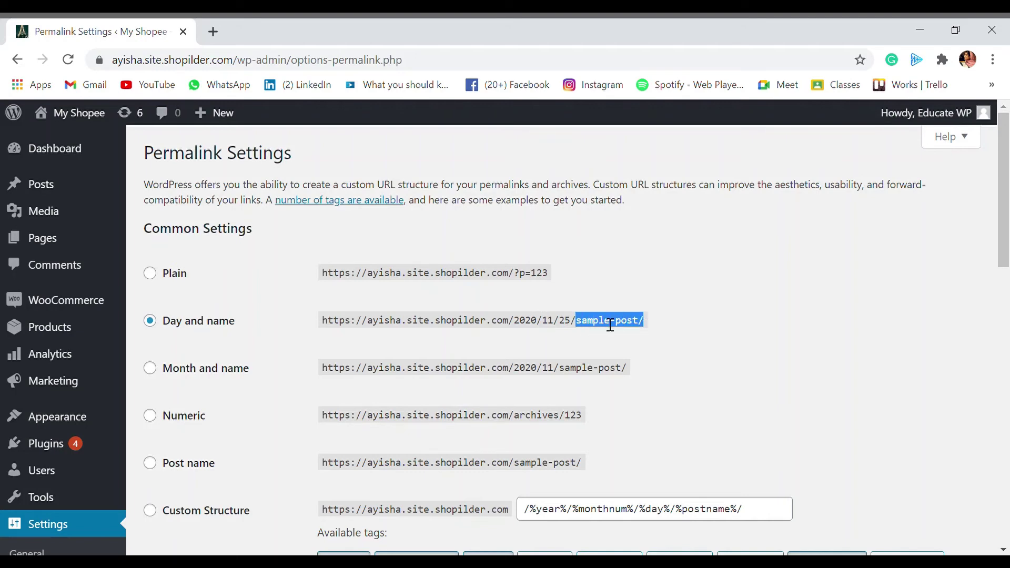
scroll(611, 325, down, 2)
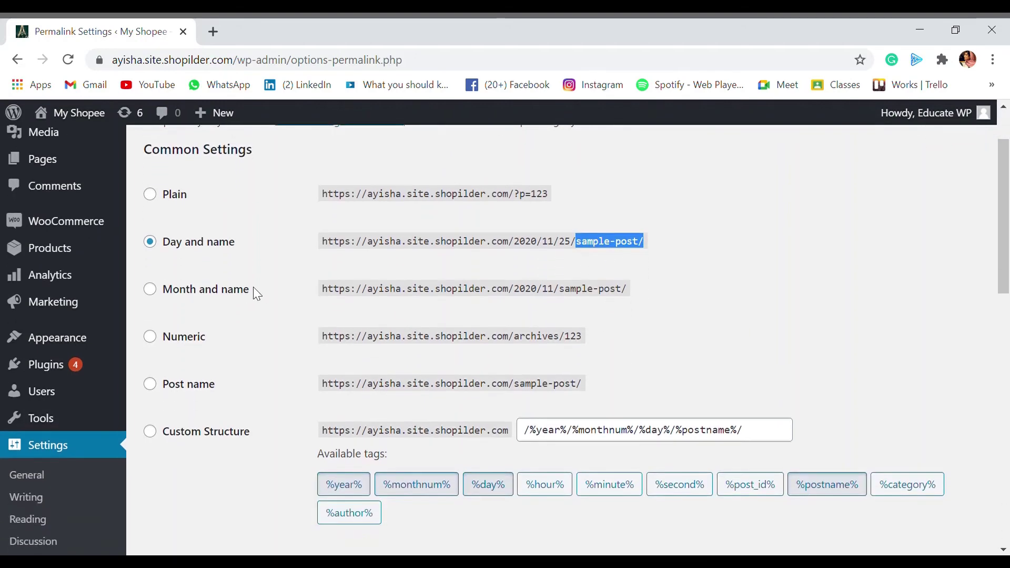
click(160, 389)
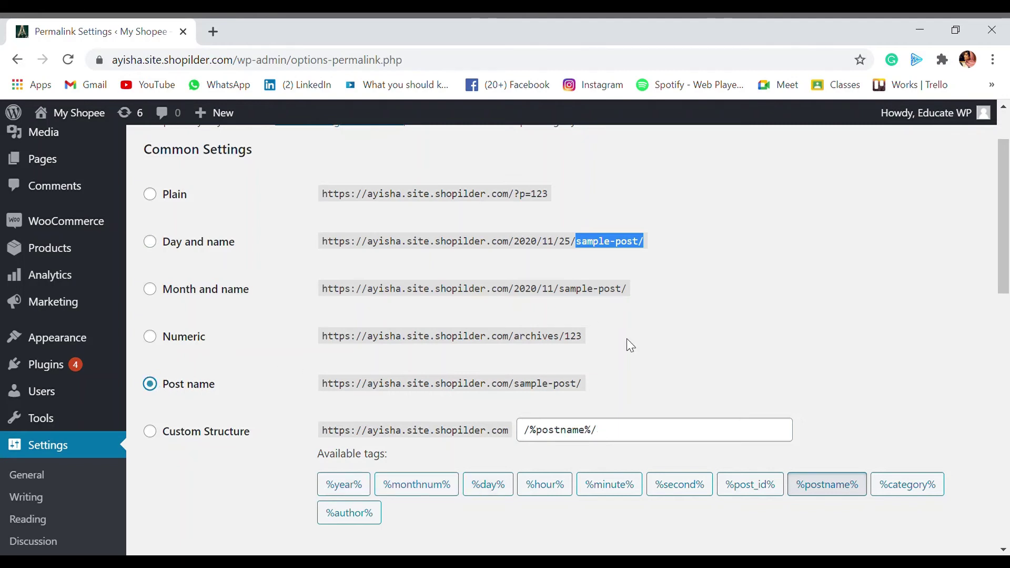
drag(514, 389, 590, 387)
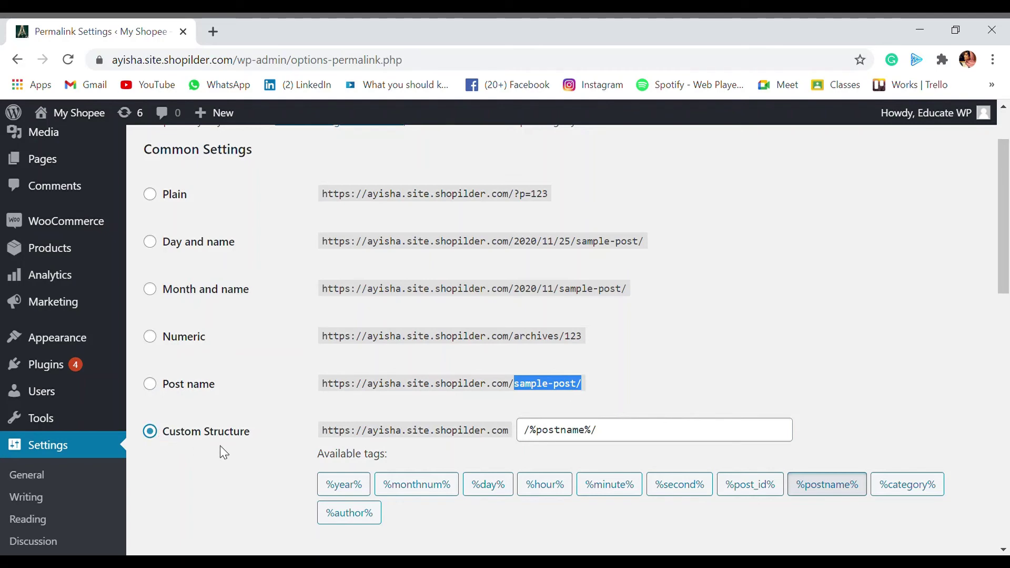
scroll(479, 444, down, 3)
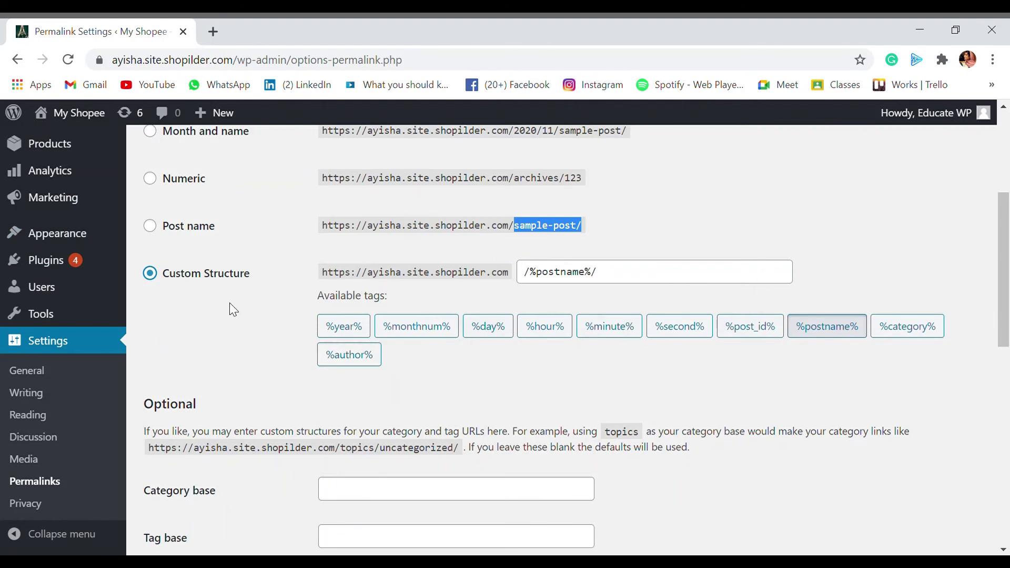
scroll(232, 306, up, 1)
click(150, 306)
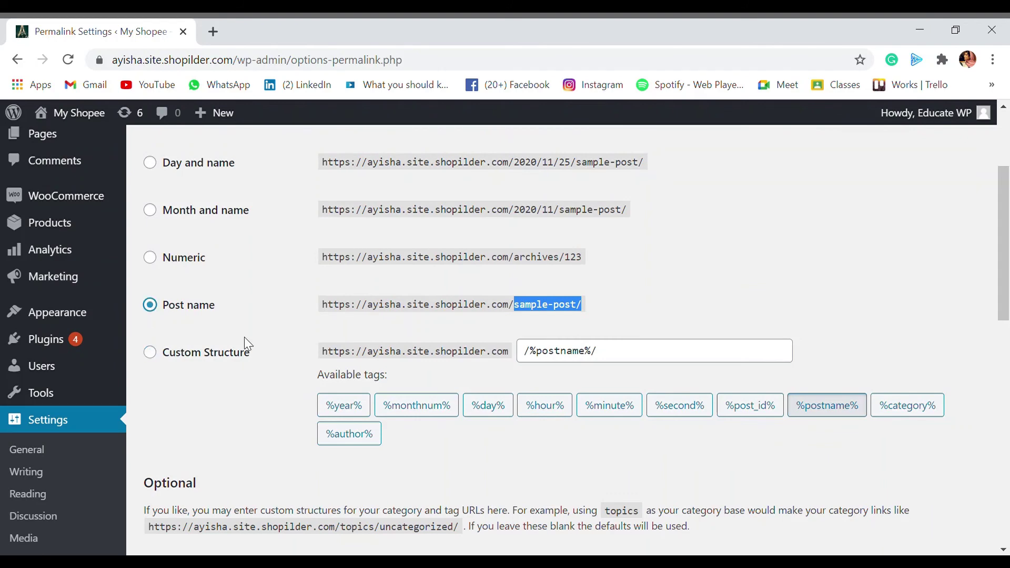
scroll(245, 342, down, 2)
scroll(244, 338, down, 1)
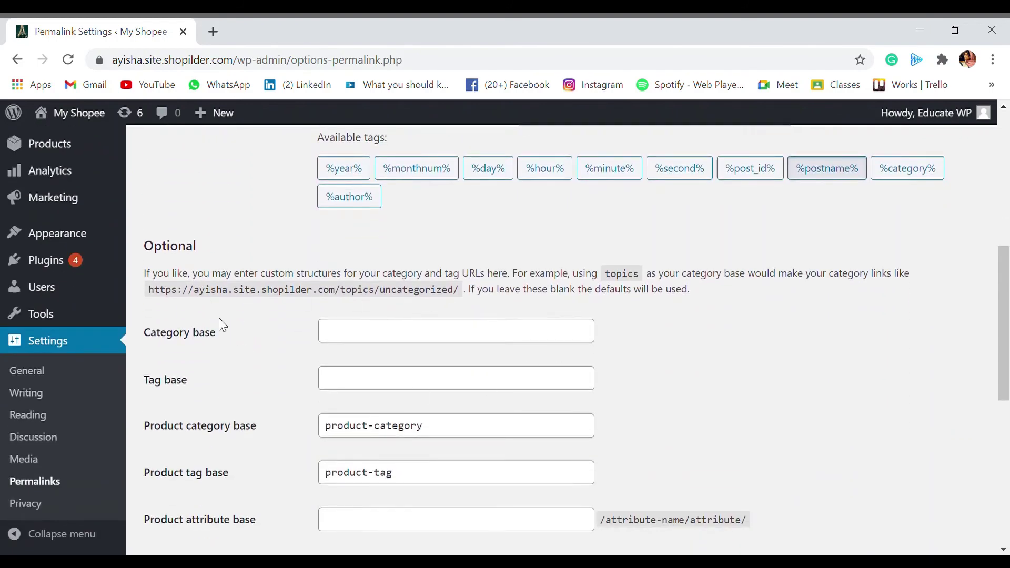
click(360, 336)
click(357, 379)
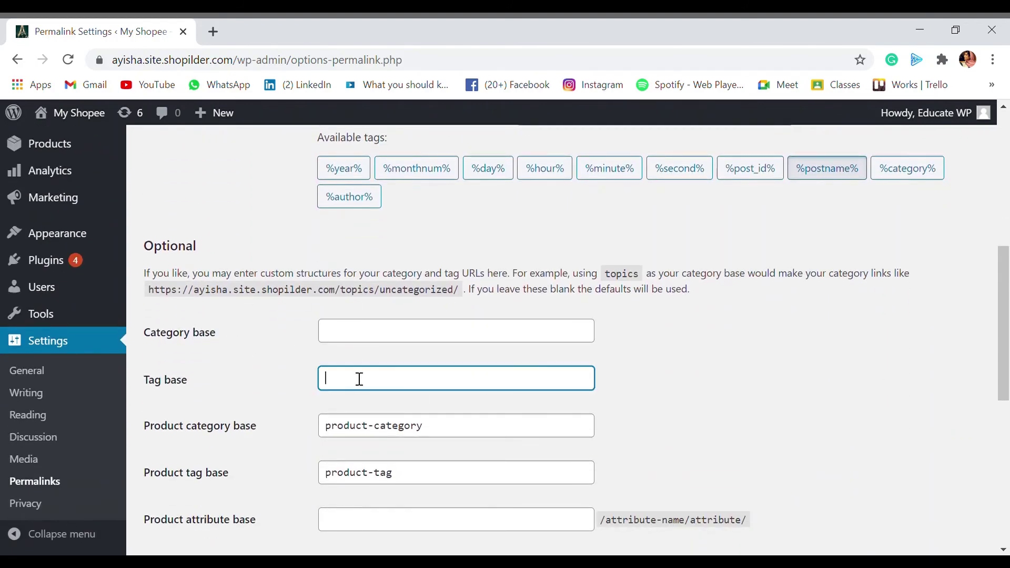
scroll(374, 392, down, 1)
scroll(375, 393, down, 1)
click(416, 355)
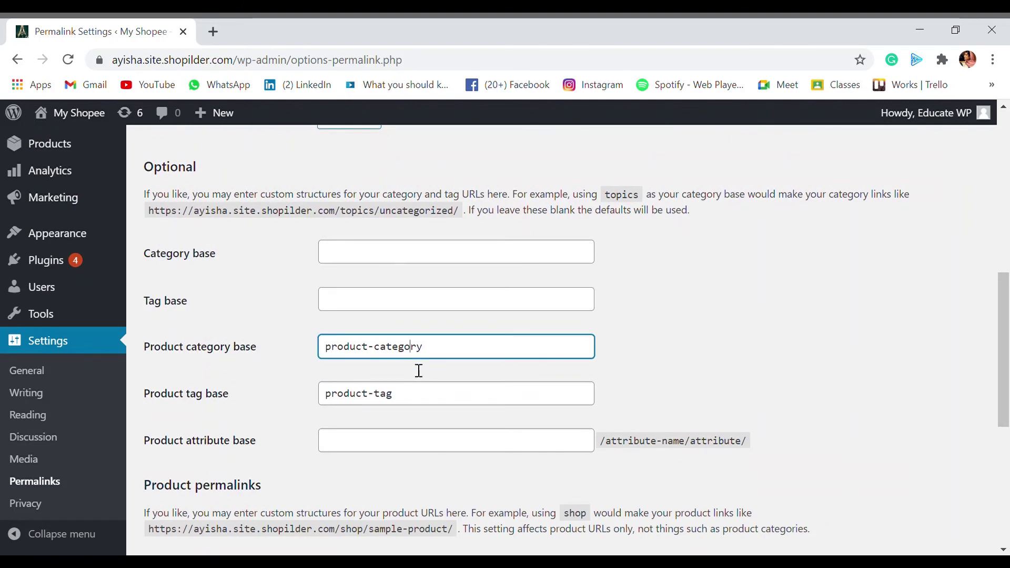
click(349, 404)
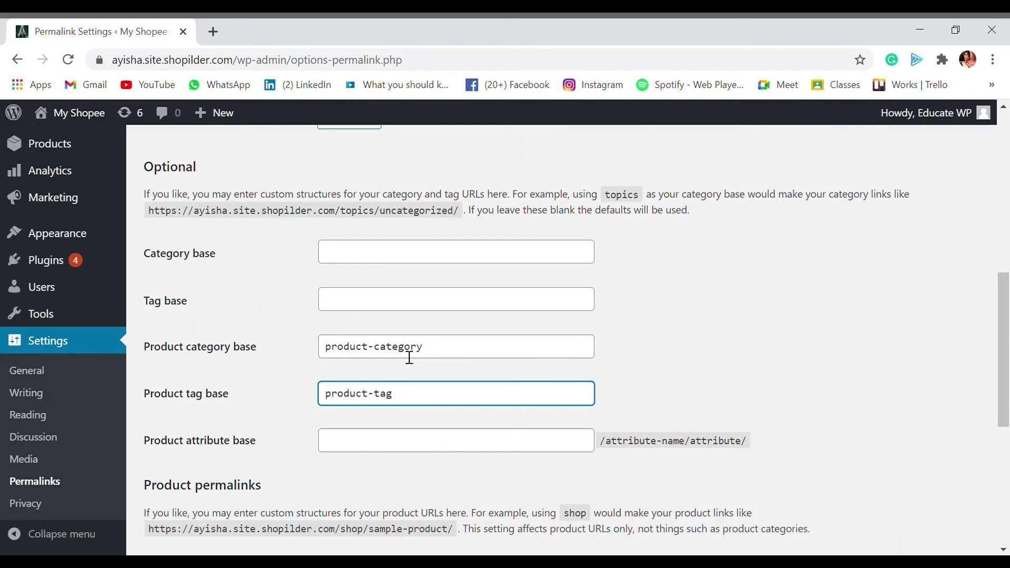
drag(427, 349, 302, 351)
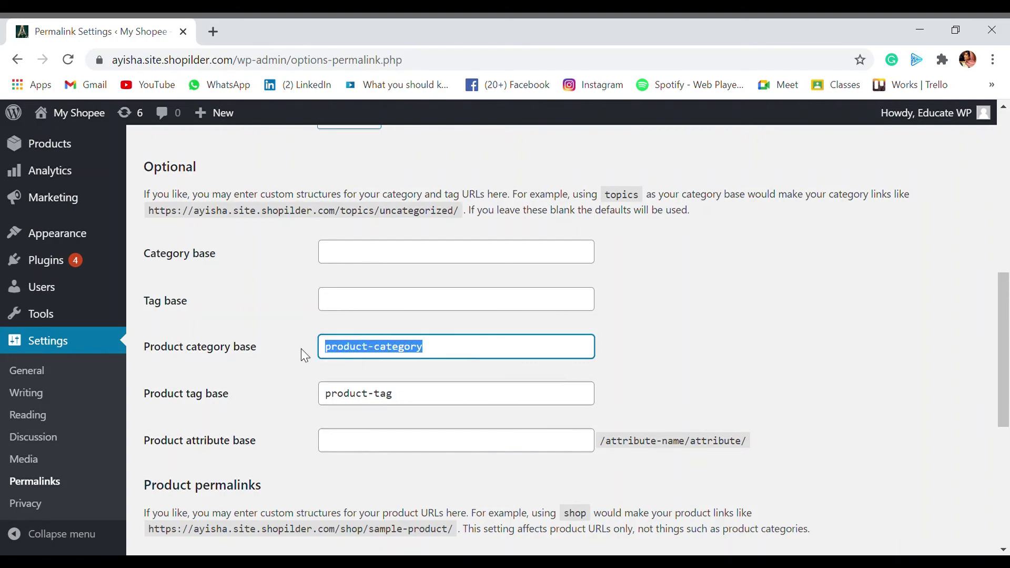
click(378, 356)
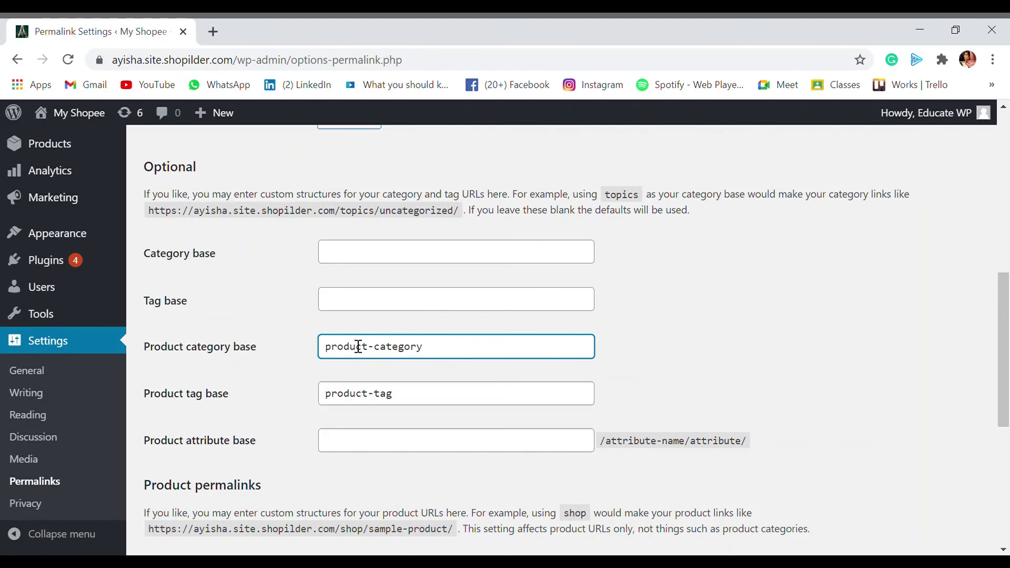
click(353, 255)
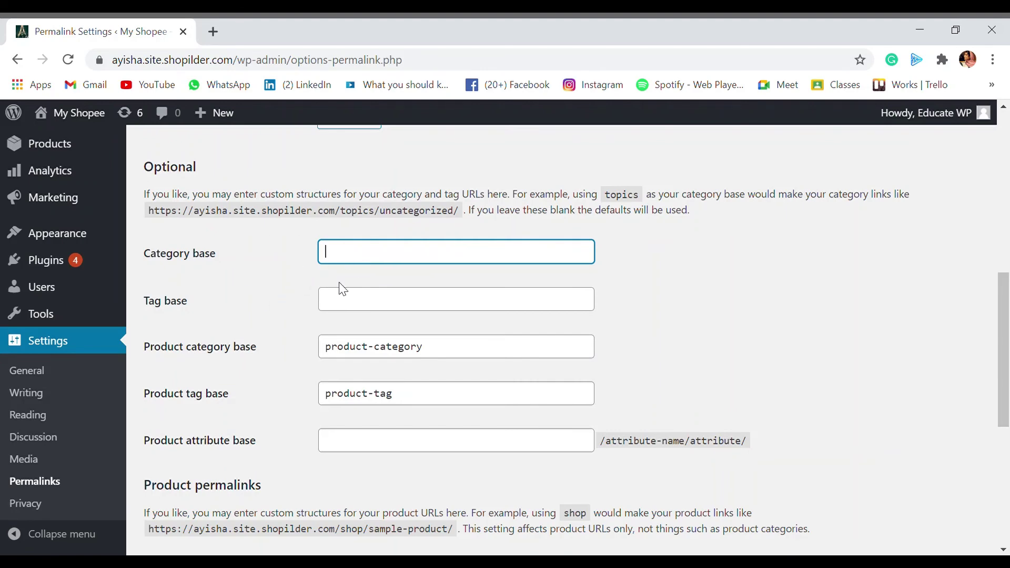
scroll(338, 289, down, 3)
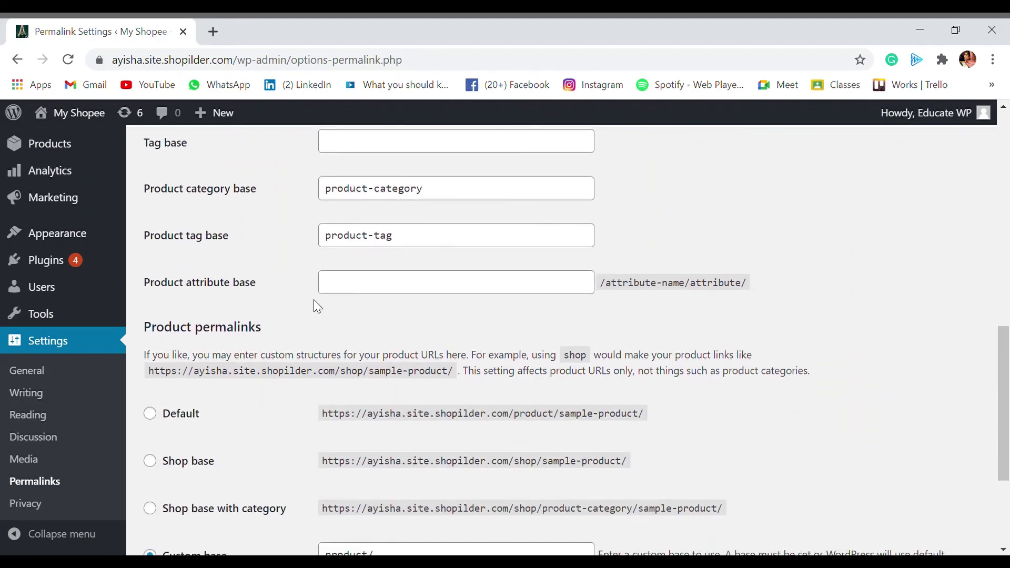
scroll(317, 305, down, 3)
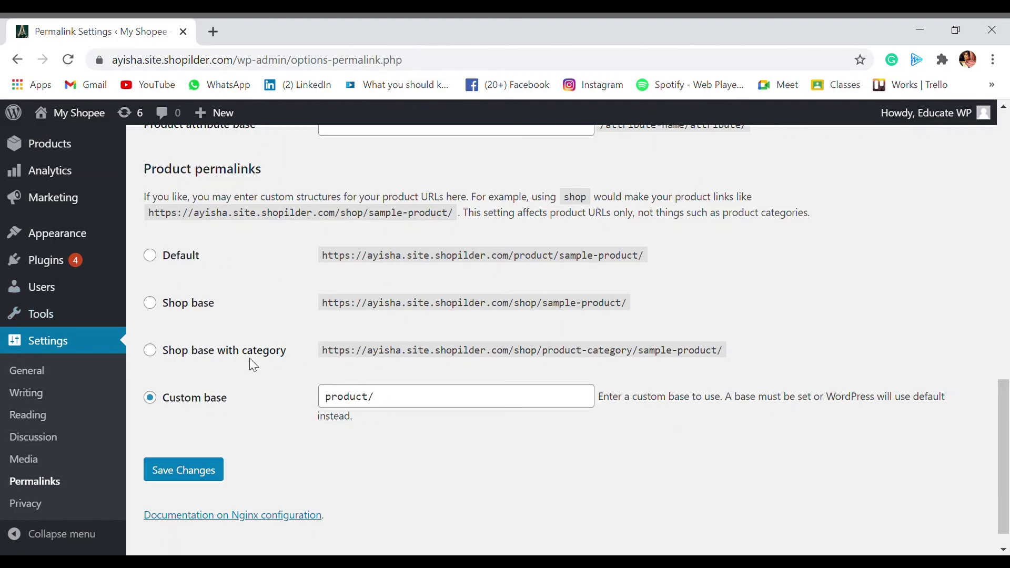
Save the Post name permalink structure and go to the list of all posts
click(368, 404)
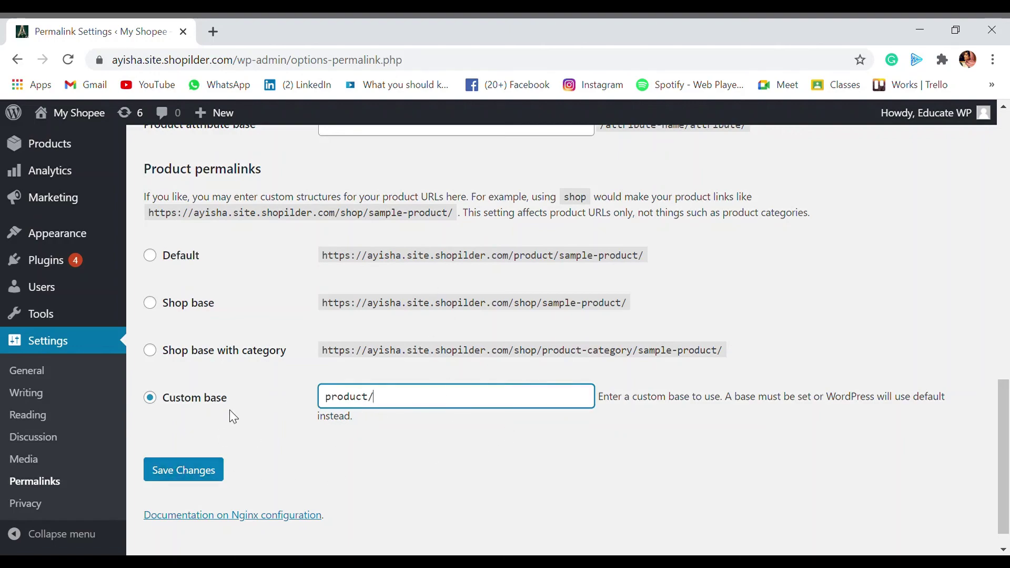
scroll(230, 419, up, 15)
scroll(231, 419, down, 4)
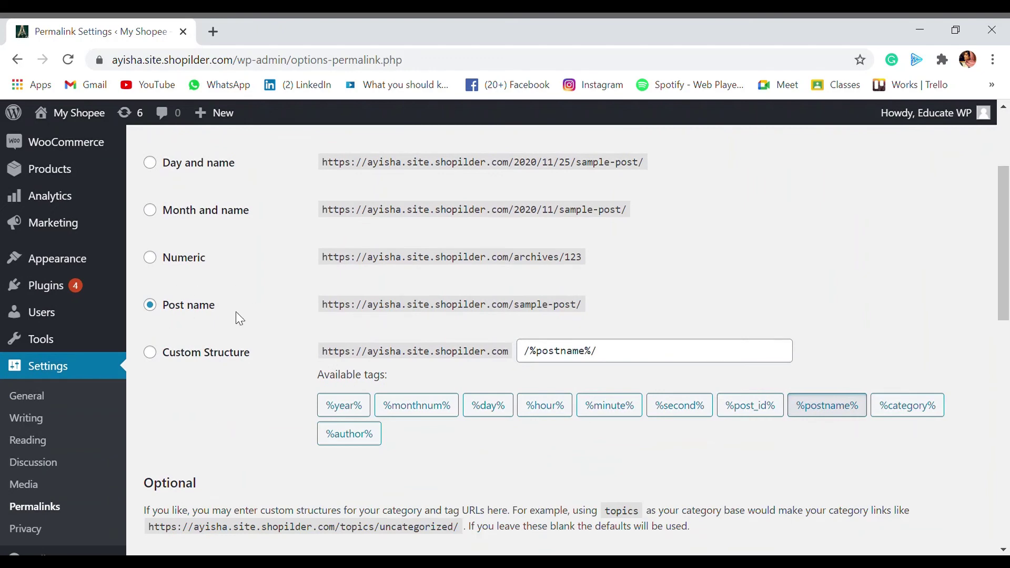
scroll(377, 485, down, 15)
click(193, 451)
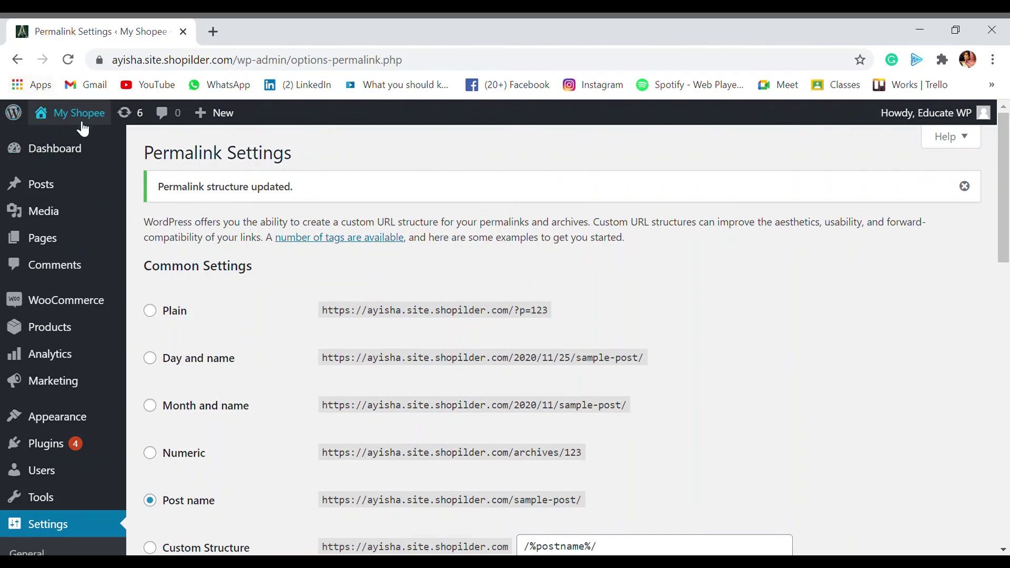
click(69, 191)
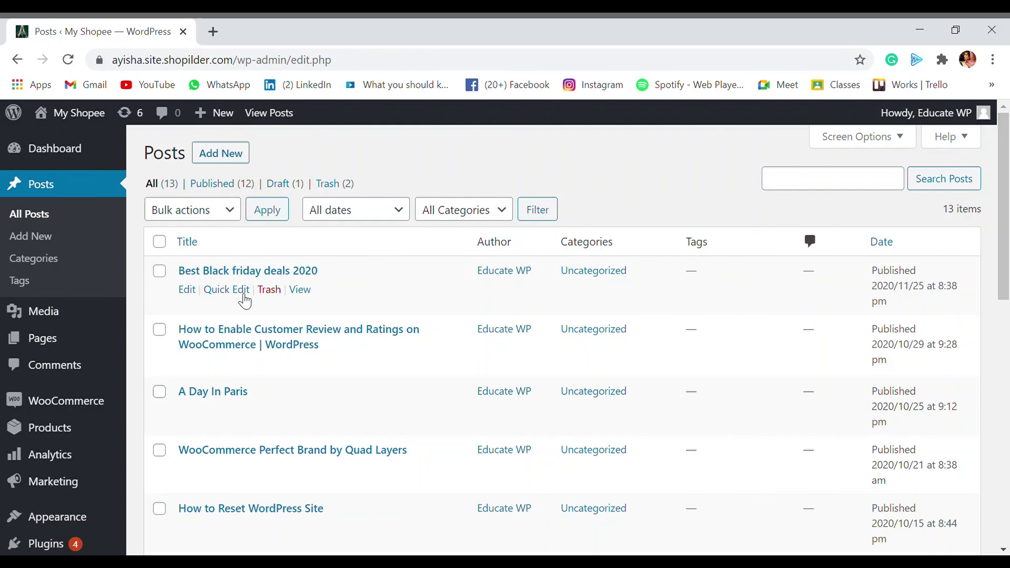
View Best Black friday deals 2020 and confirm its dateless /black-friday-deals-2020/ URL
click(300, 290)
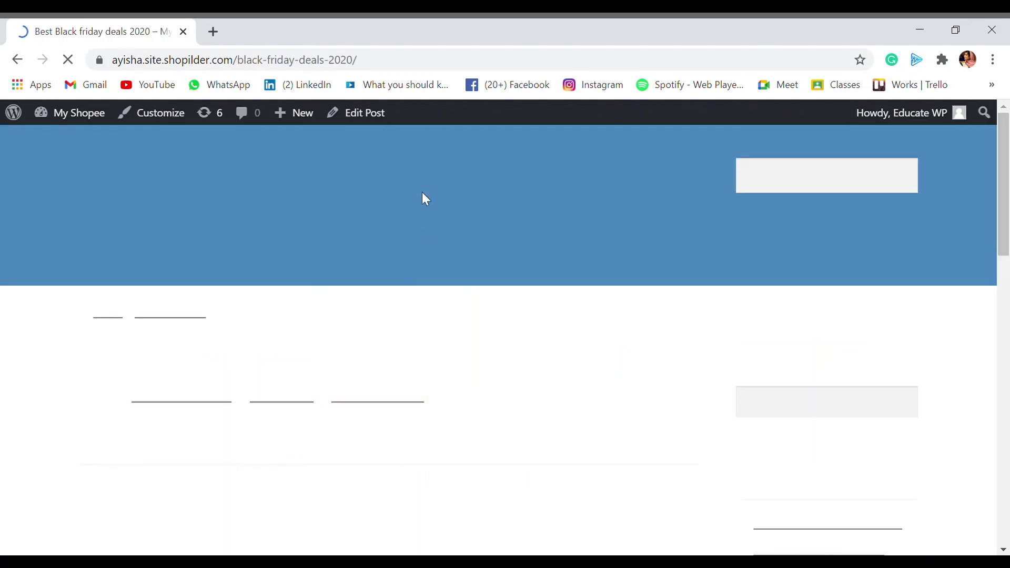
click(241, 62)
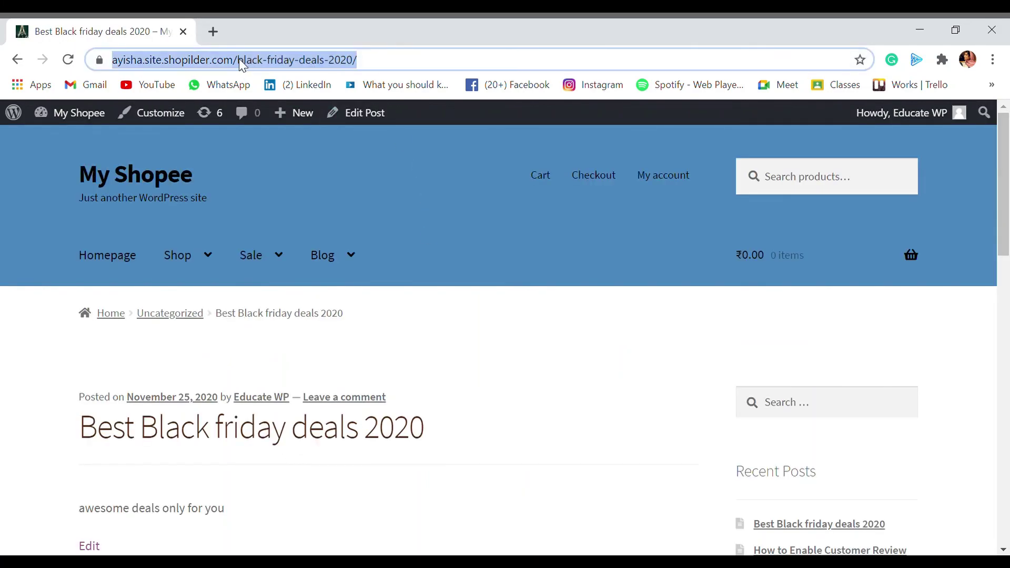
click(241, 62)
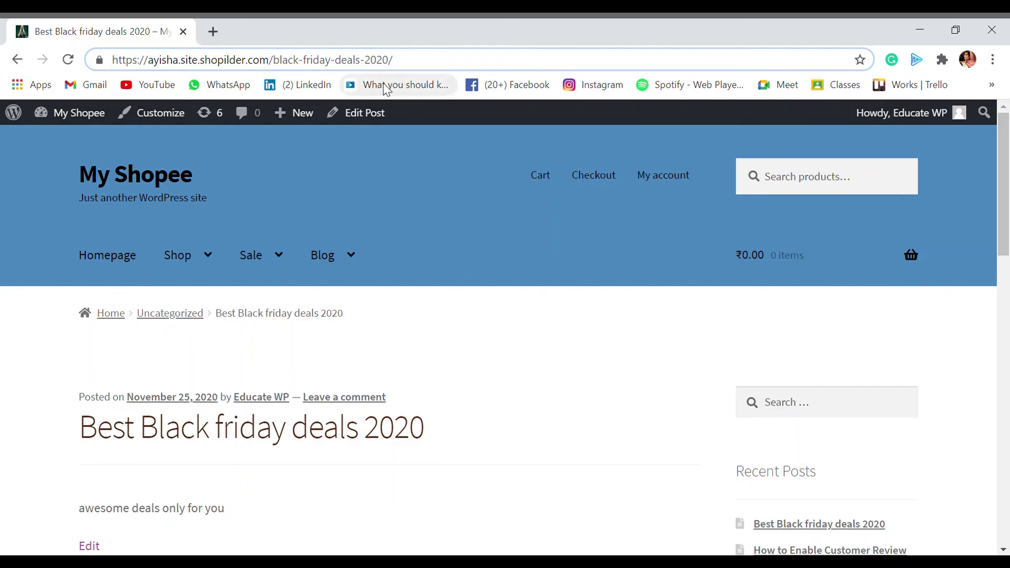